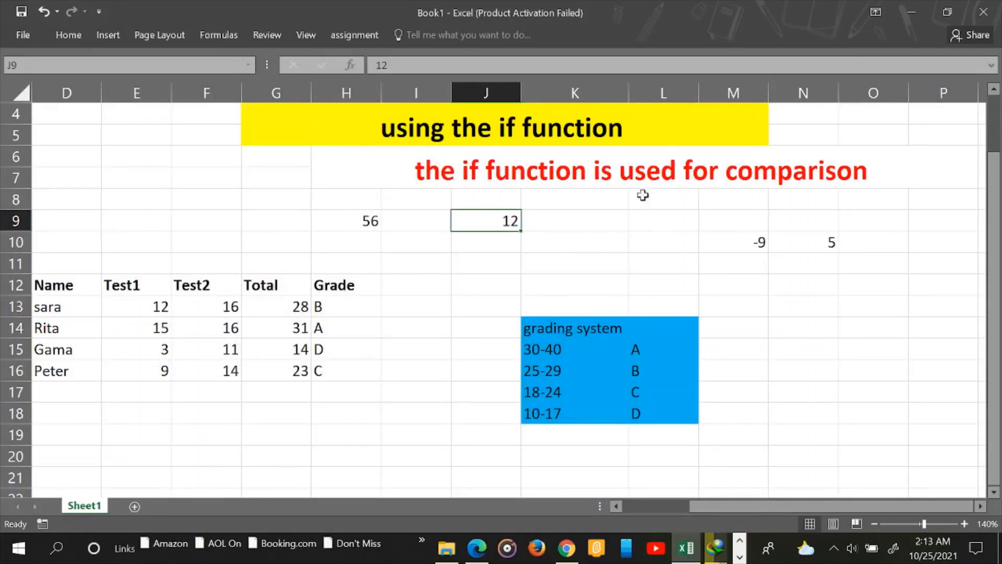
Point out the values 56 in H9 and 12 in J9
click(469, 243)
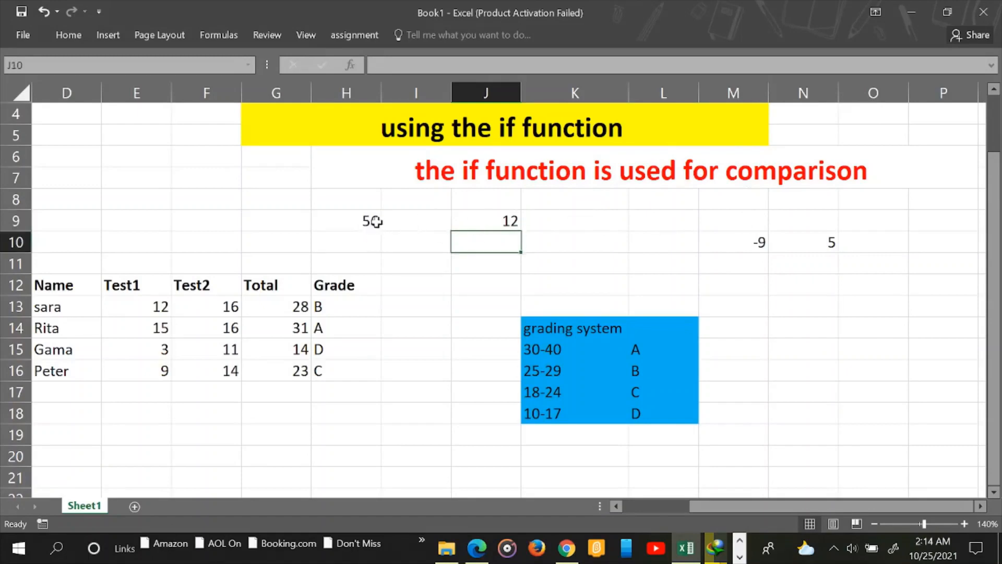
click(371, 221)
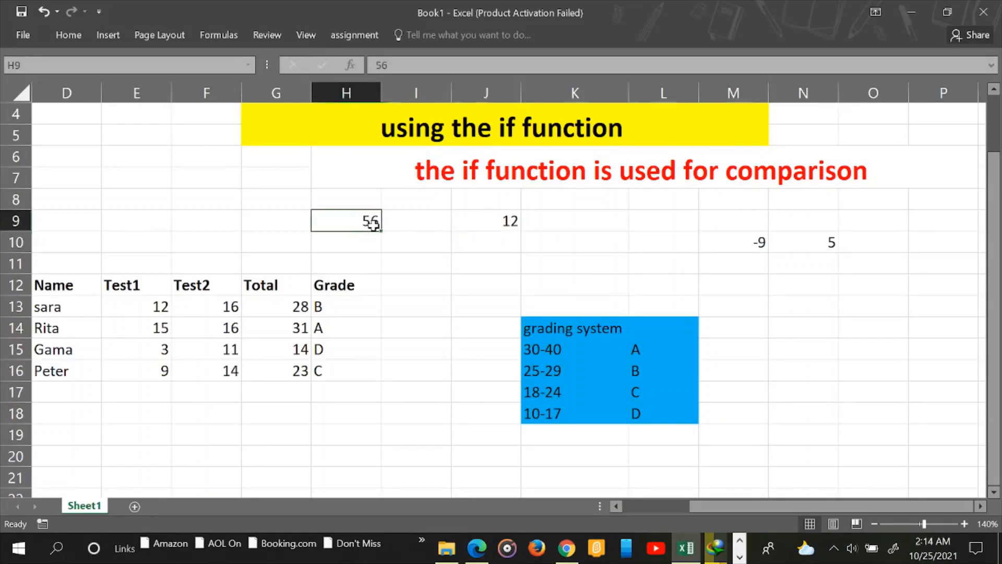
click(496, 221)
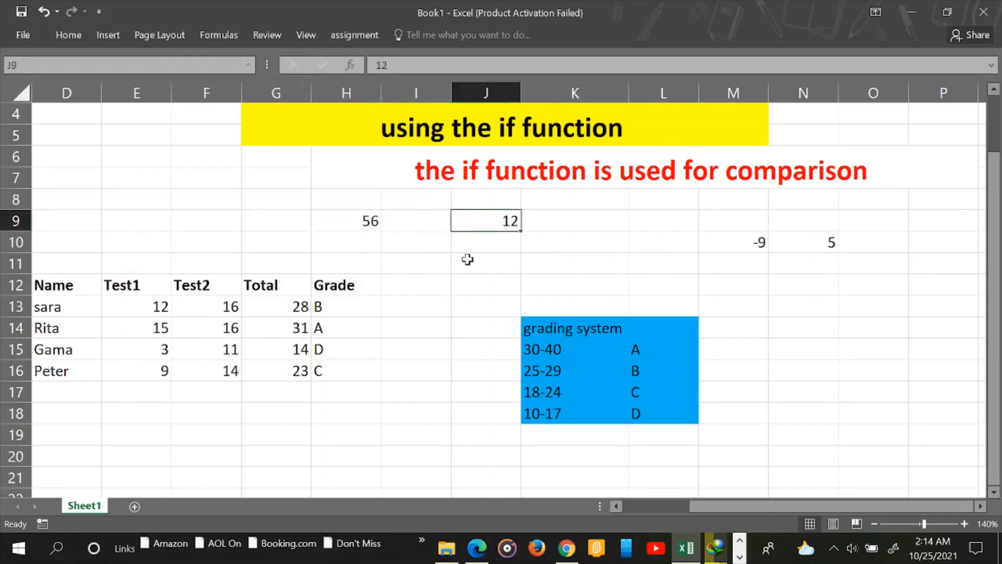
Enter =IF(H9>J9,"yes","NO") in I11, then reopen it for editing
click(418, 262)
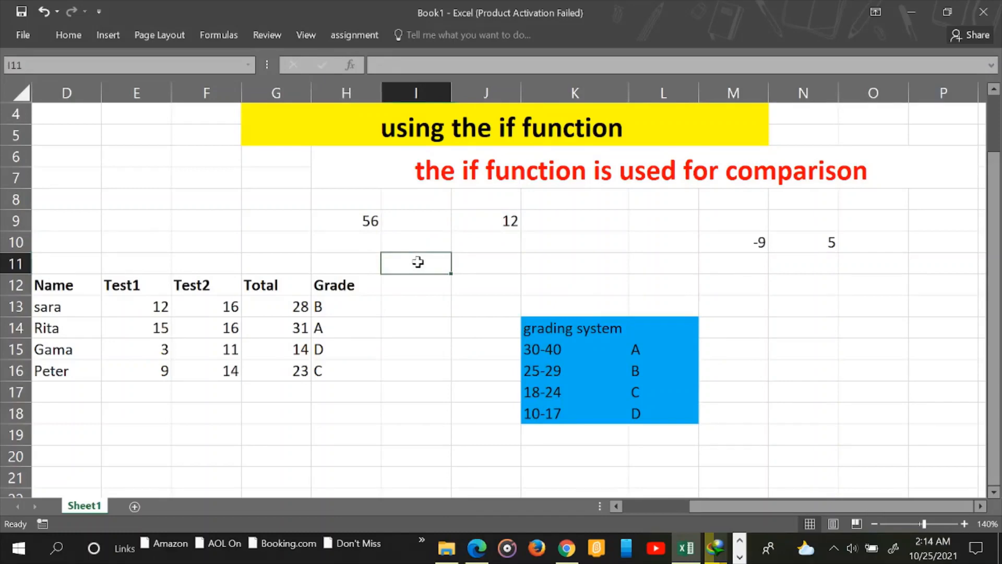
text(=)
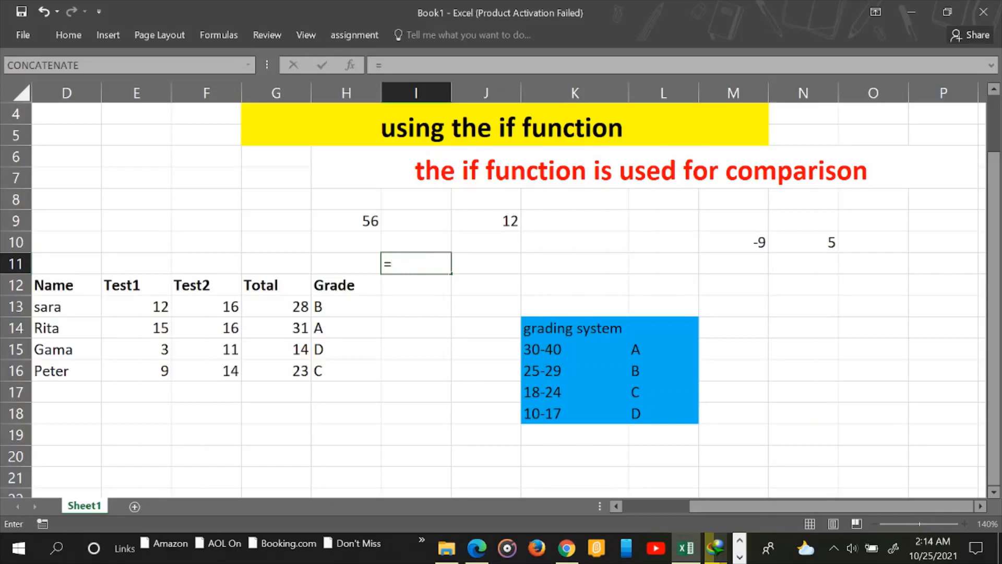
text(IF)
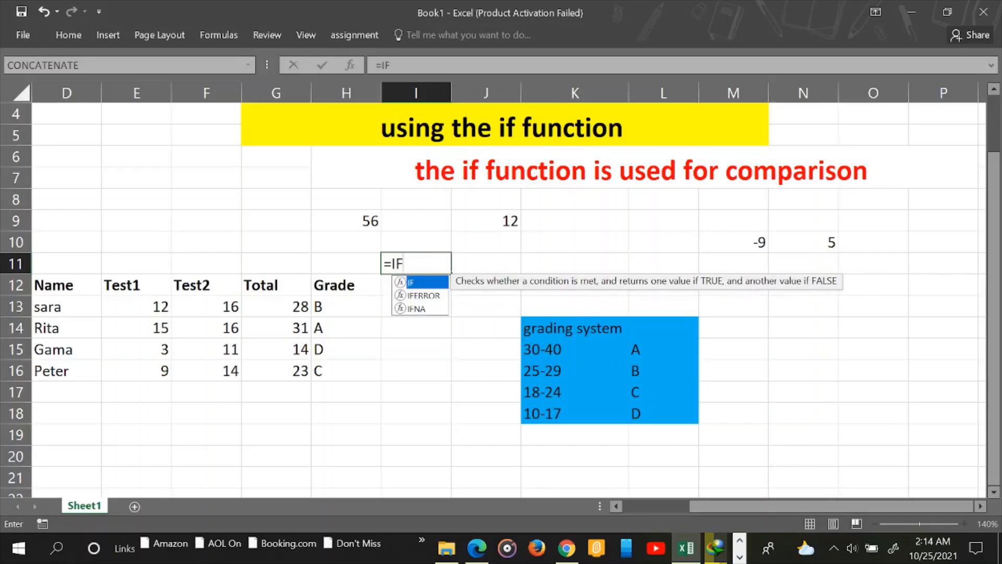
double_click(410, 283)
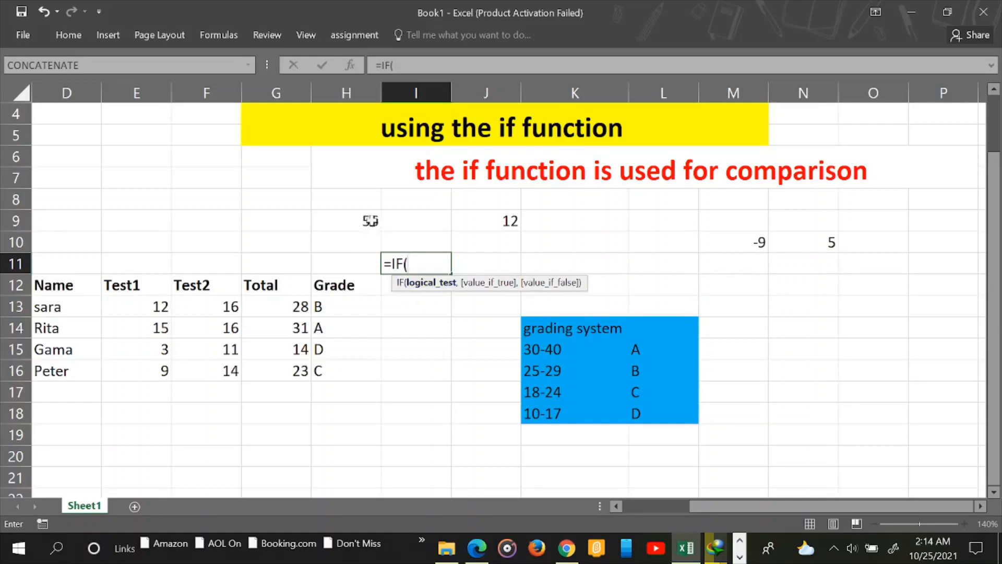
click(364, 221)
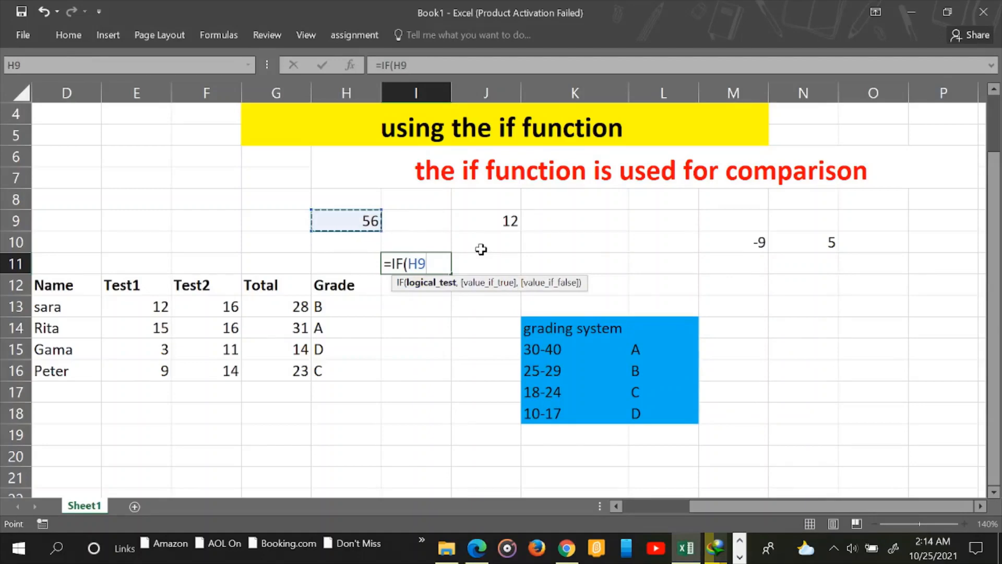
text(>)
click(509, 219)
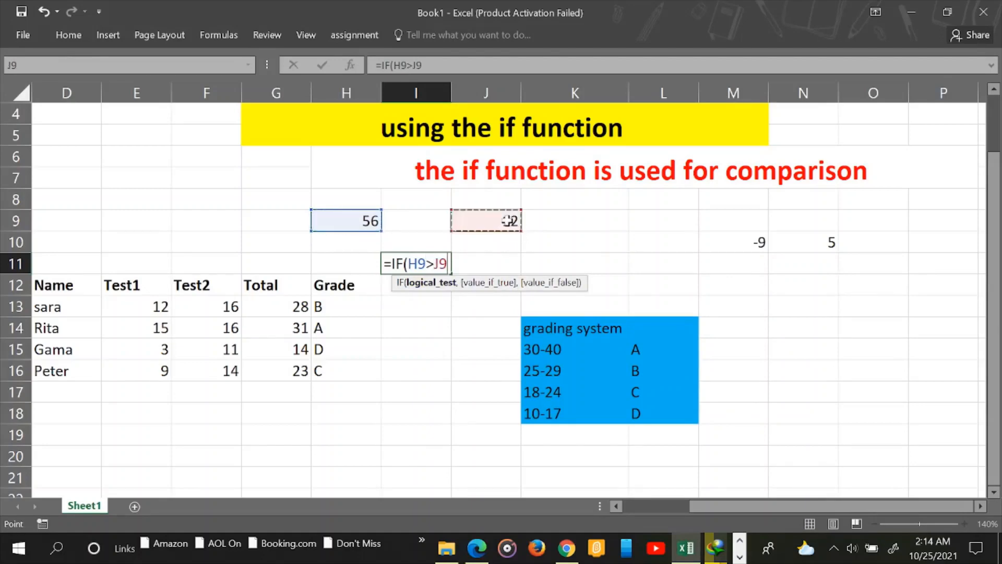
text(,)
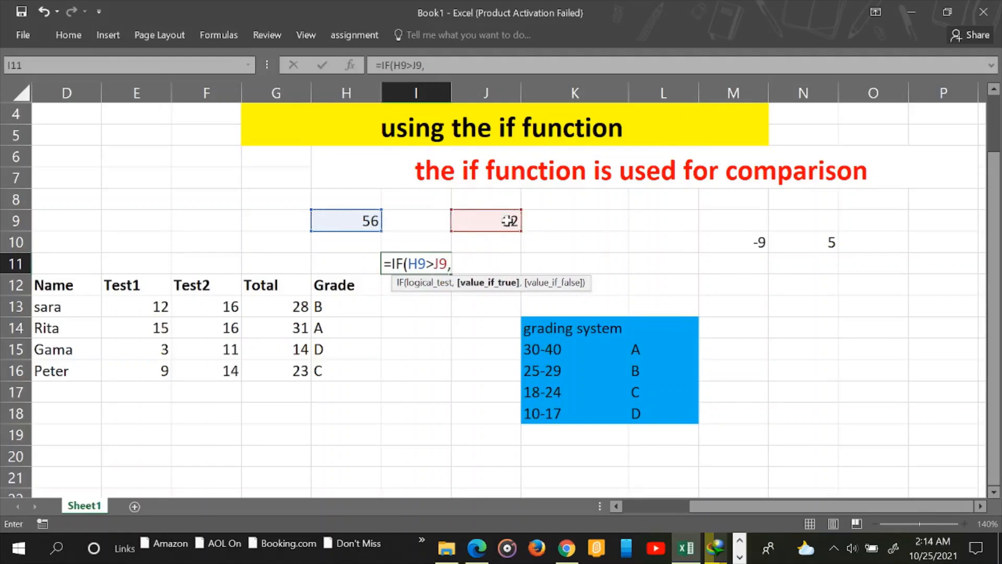
text("yes",)
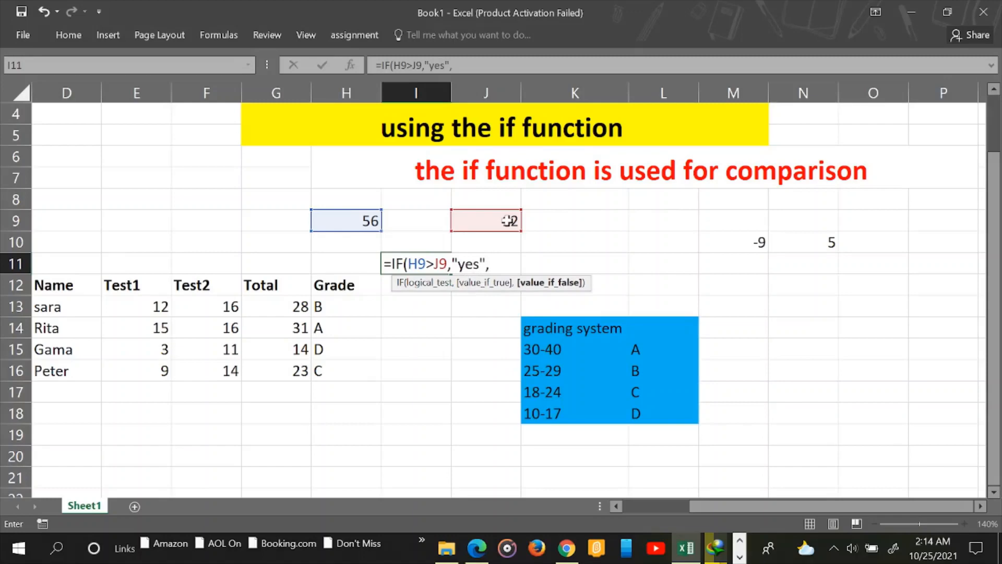
text("NO"))
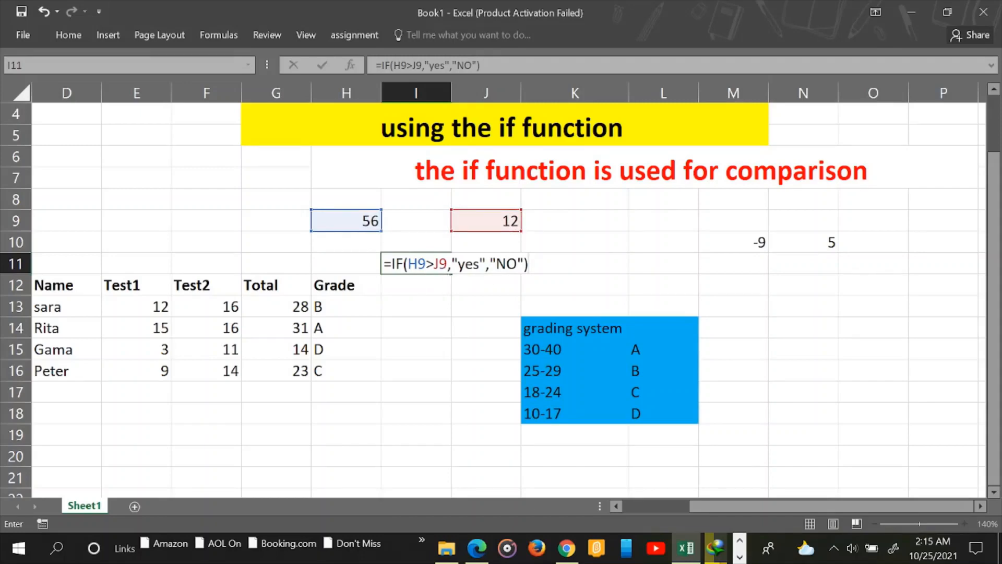
key(Return)
double_click(416, 264)
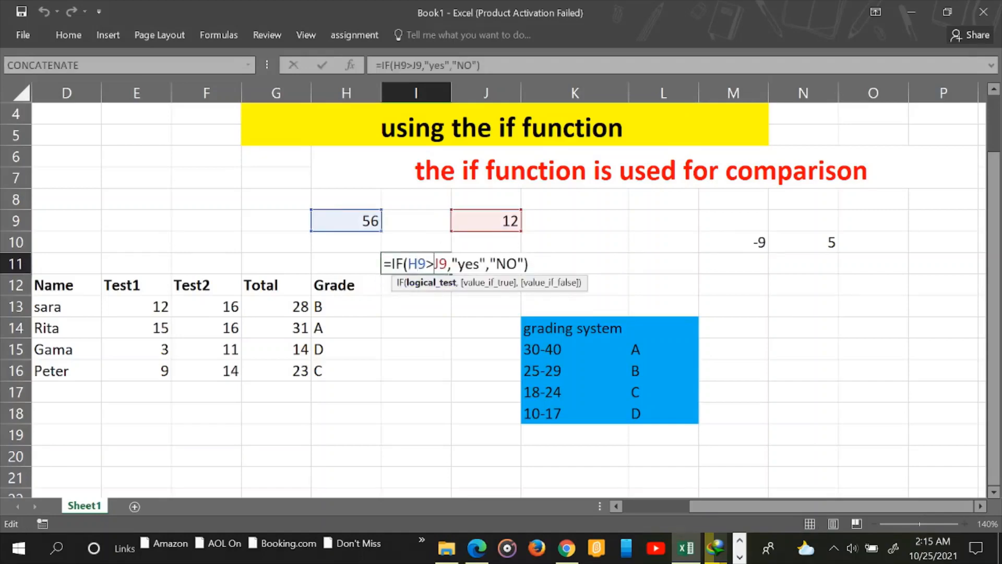
Change I11's formula to =IF(H9<J9,"yes","NO") so it returns NO
key(BackSpace)
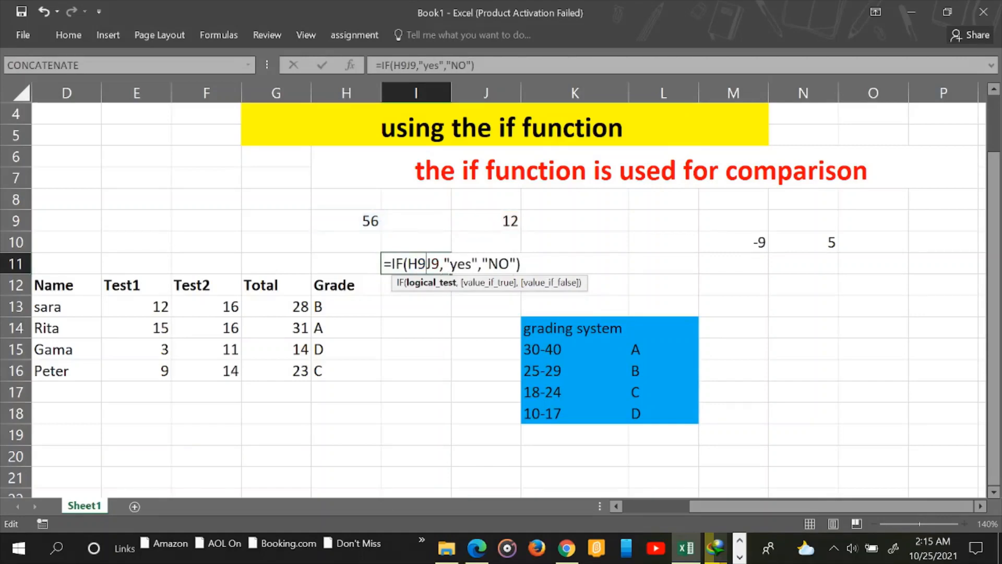
text(<)
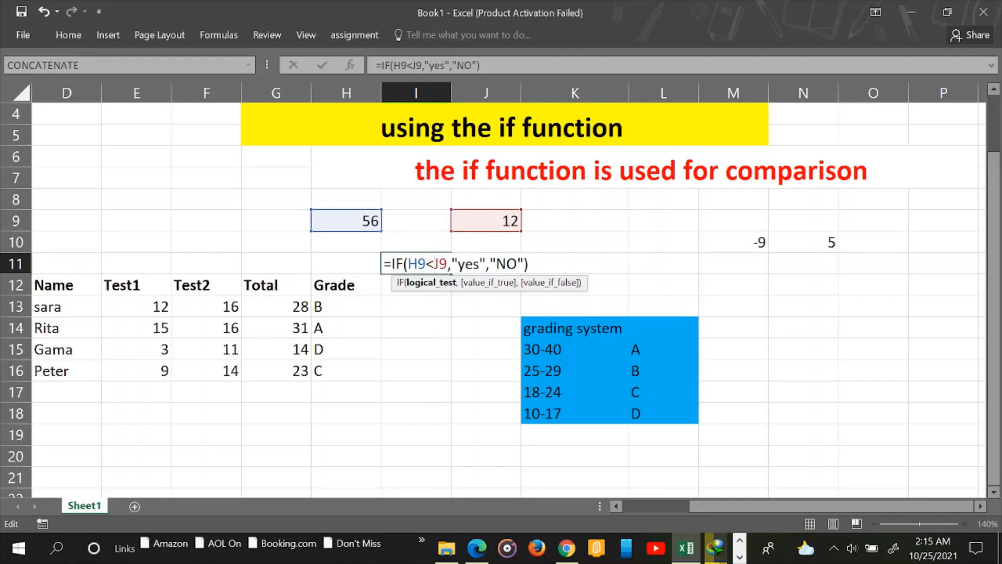
click(529, 264)
key(Return)
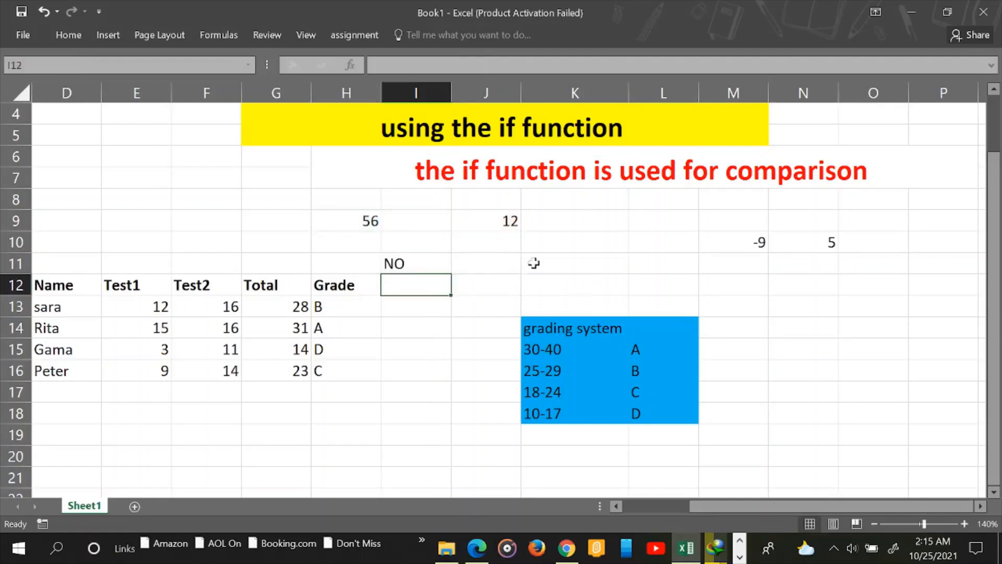
click(404, 262)
Type =IF(M10>N10,"TRUE","FALSE") in N13, comparing -9 in M10 with 5 in N10
click(753, 239)
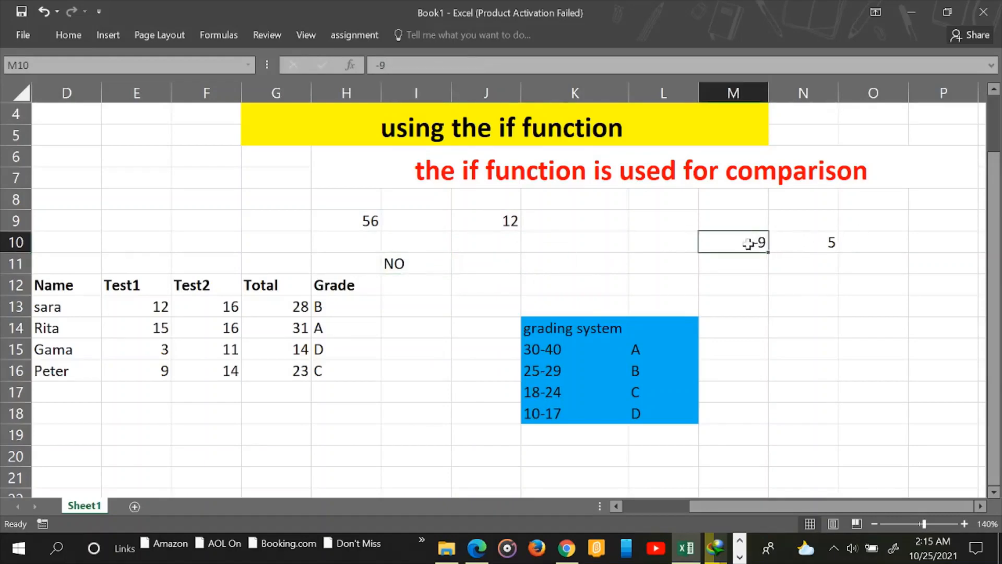
click(810, 246)
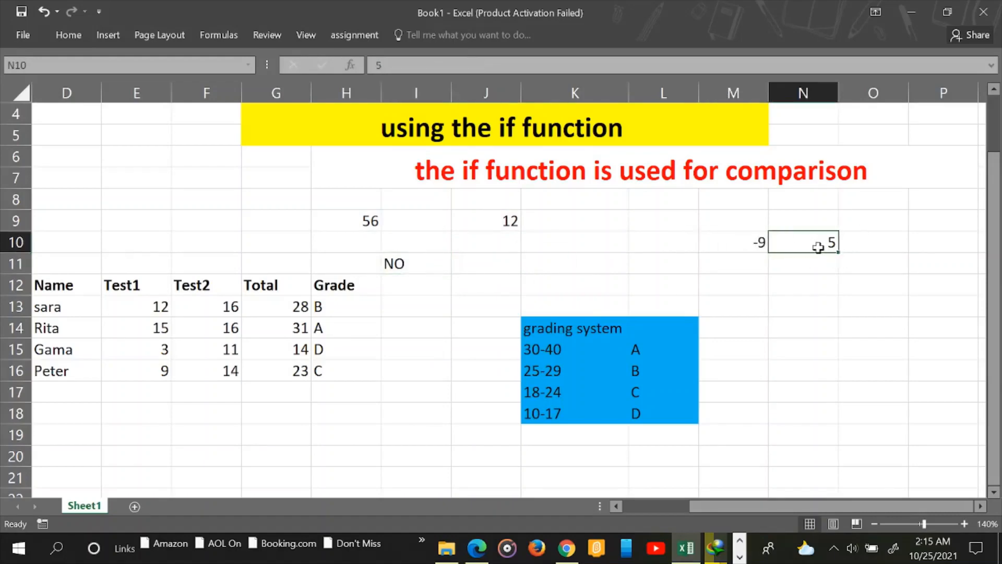
click(815, 303)
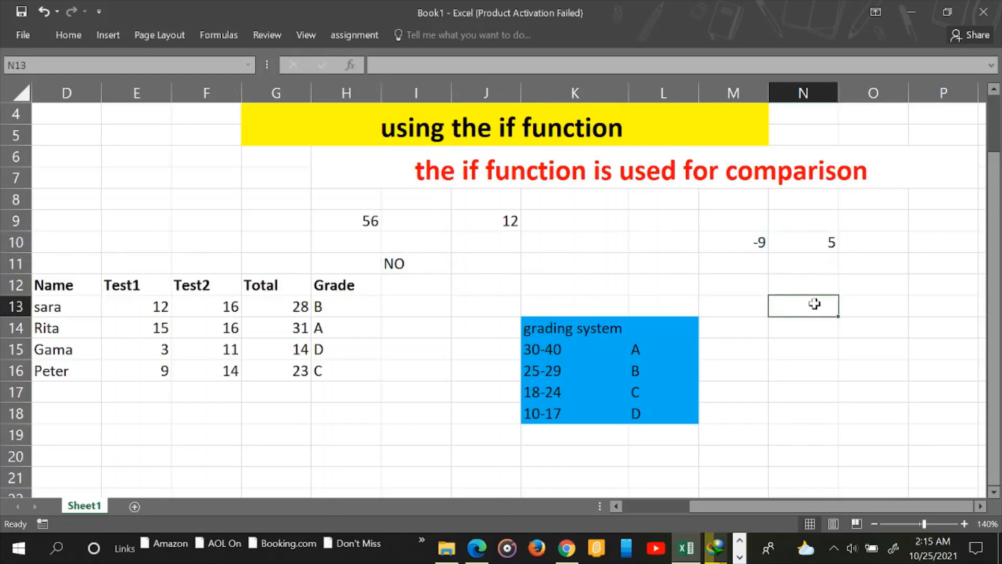
text(=IF)
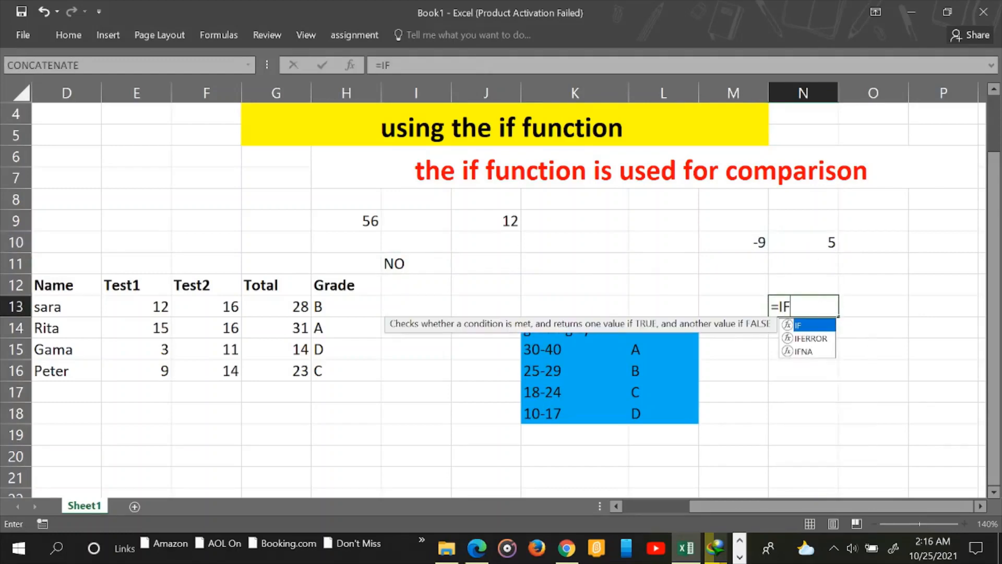
double_click(800, 327)
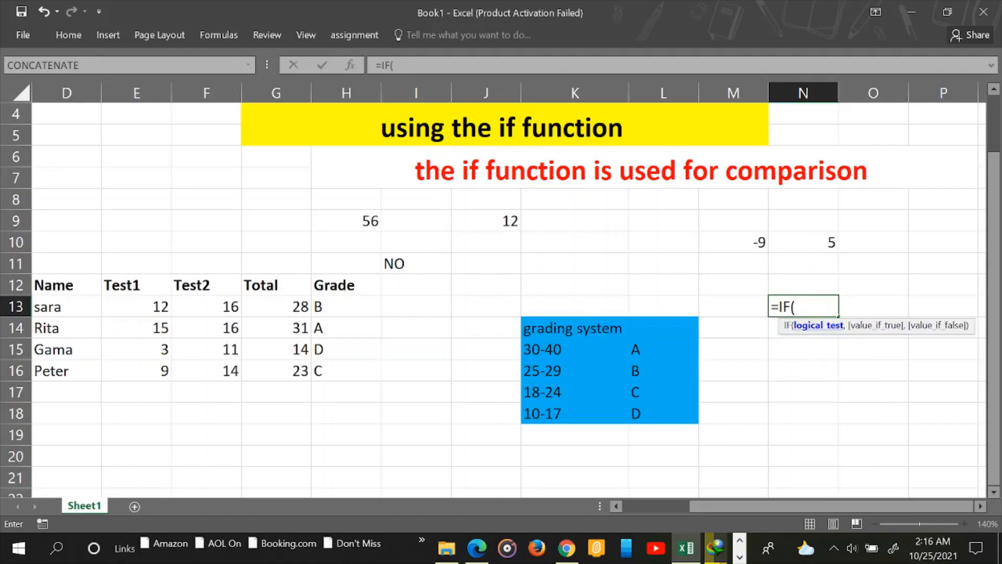
click(756, 242)
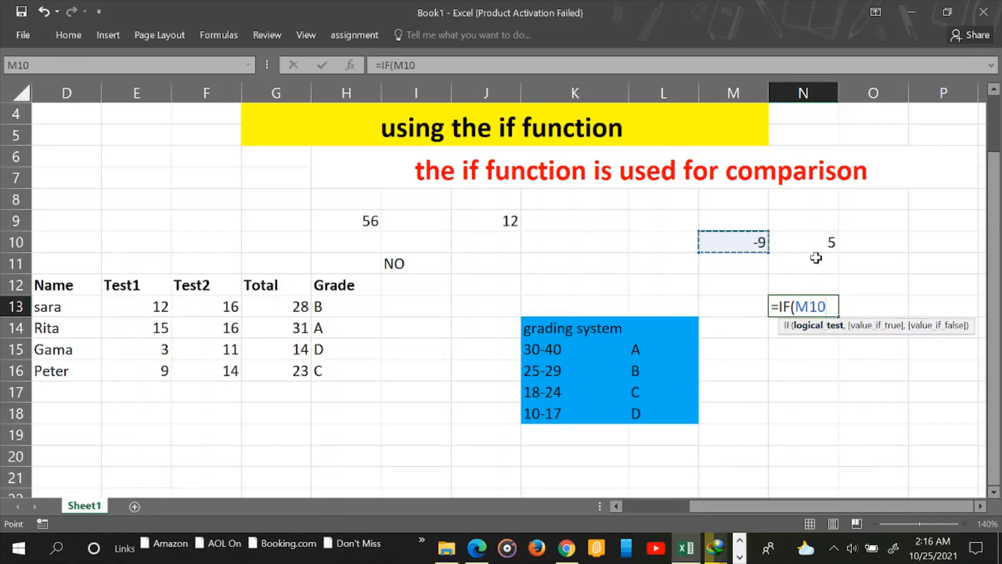
text(>)
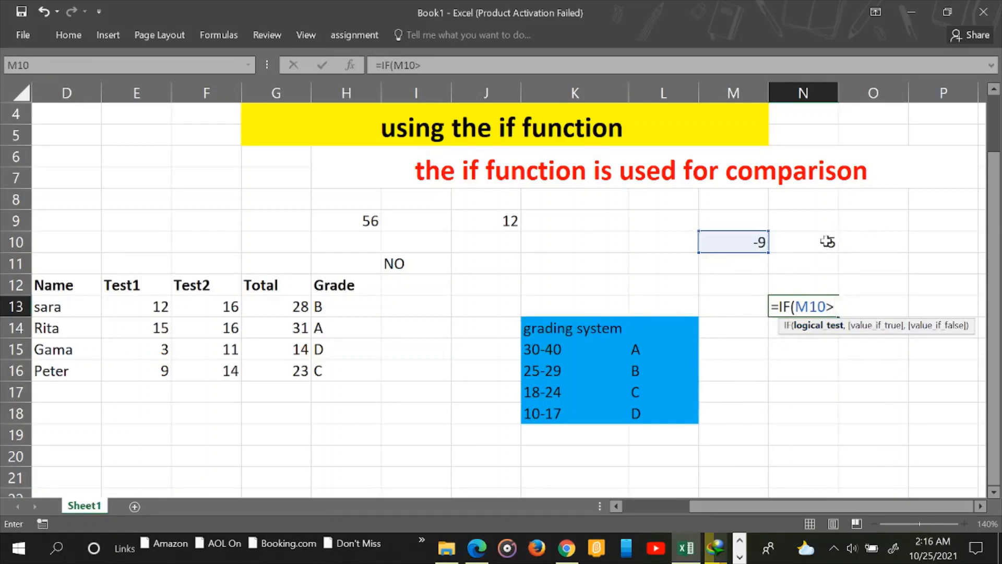
click(827, 241)
text(,)
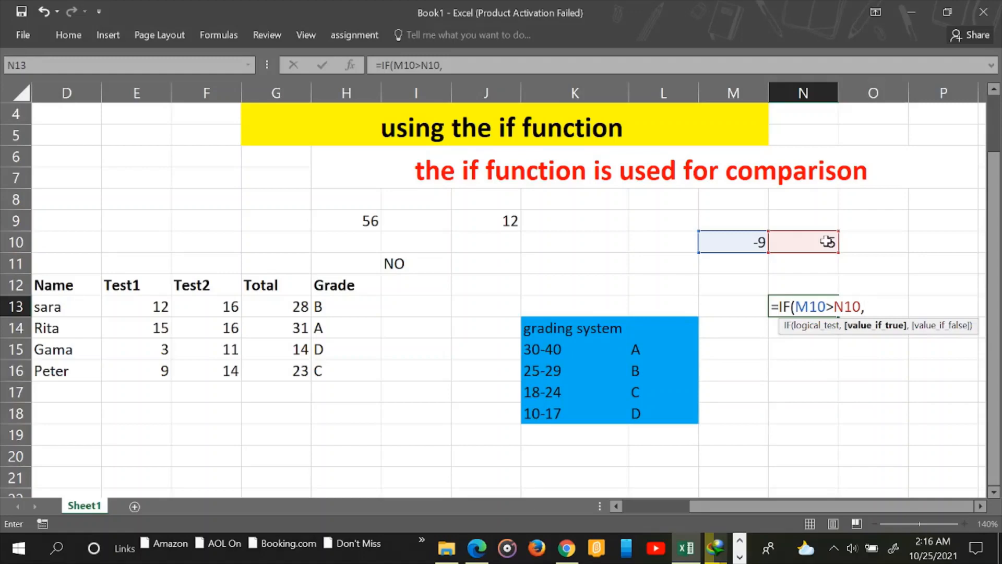
text("TRUE")
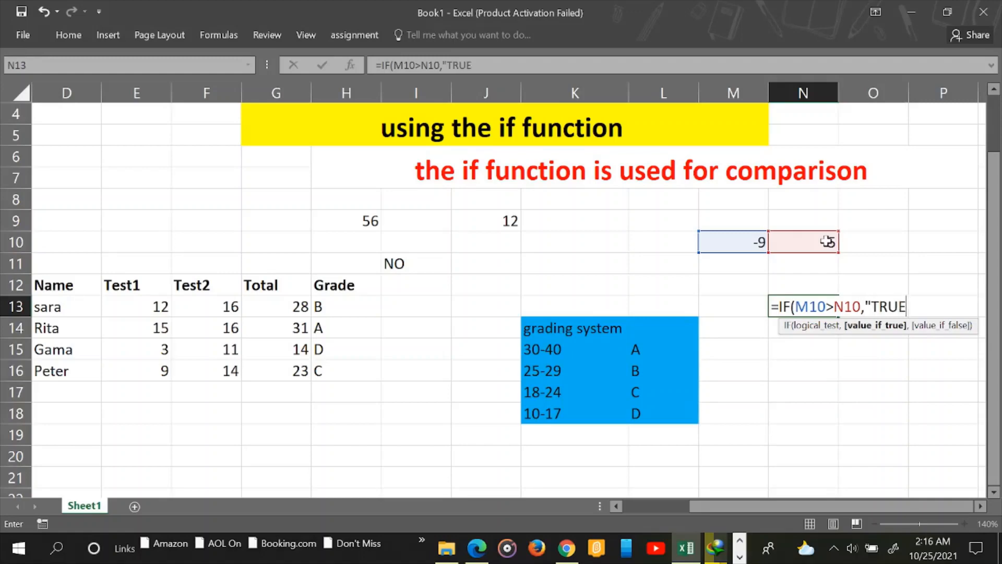
text(,)
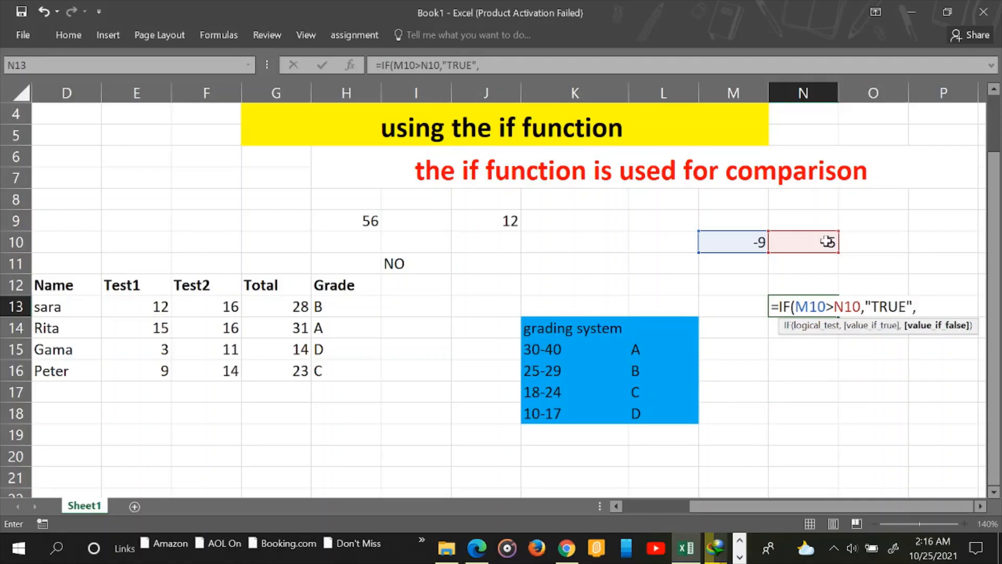
text("FALSE"))
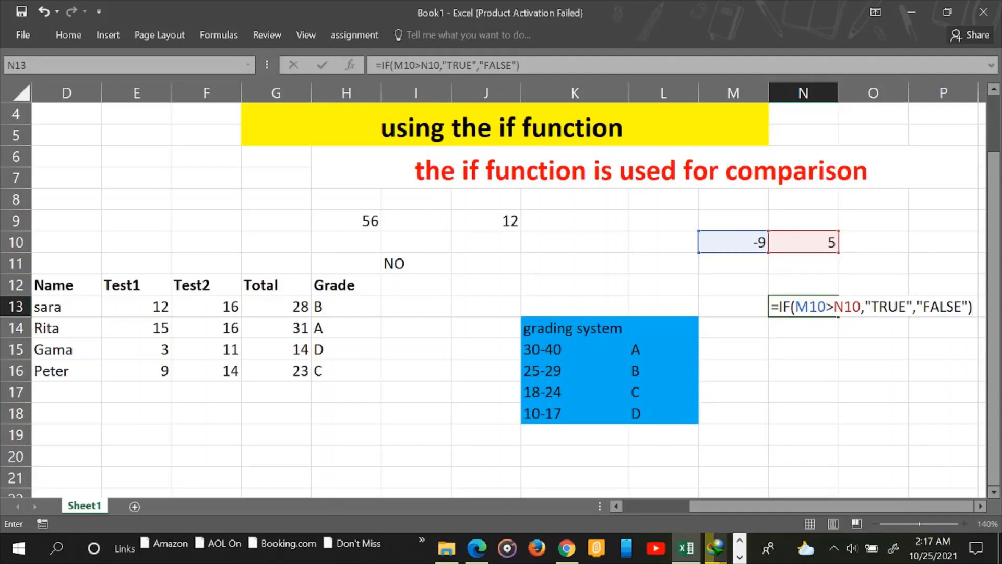
Commit N13's comparison formula and review it, leaving the FALSE result unchanged
key(Return)
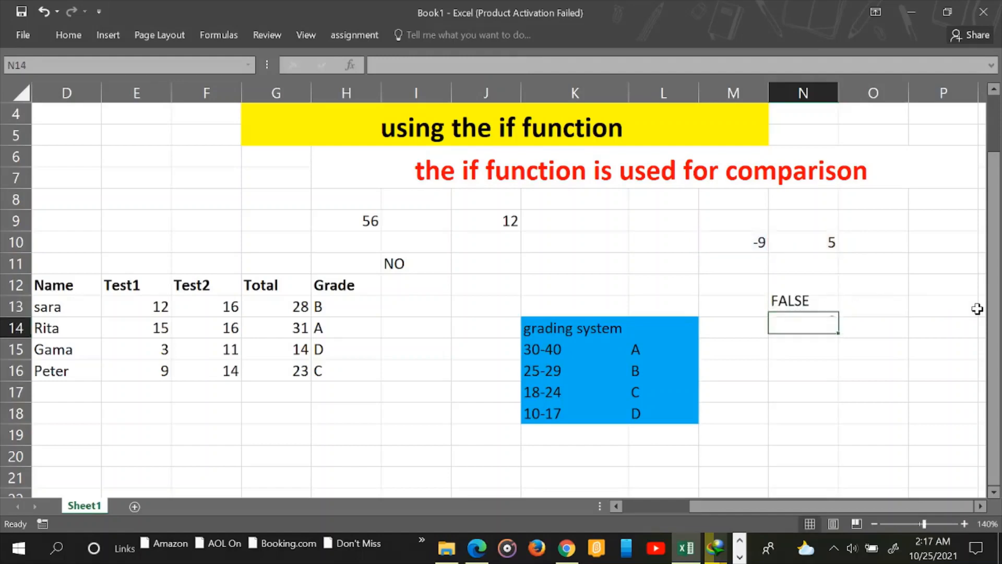
click(783, 308)
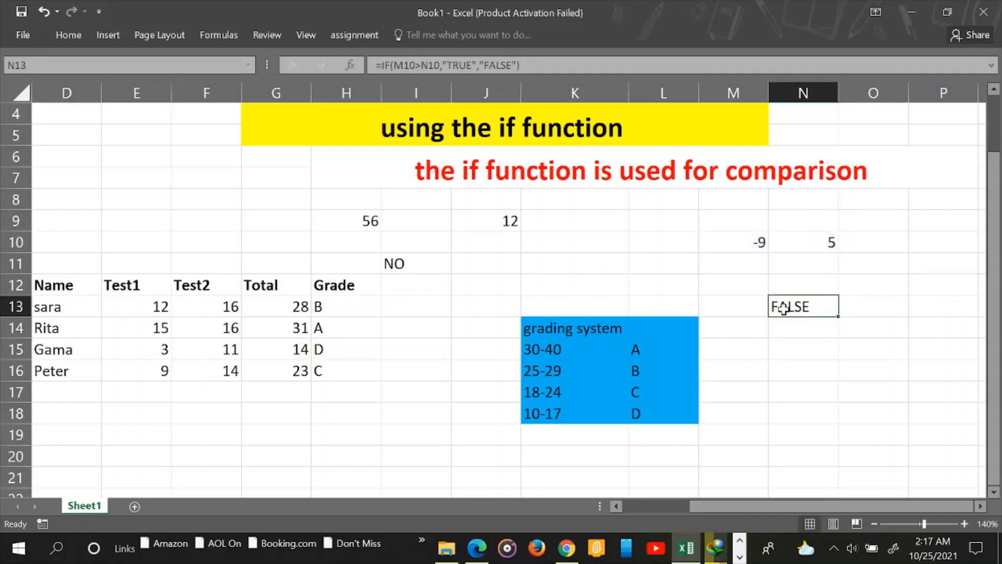
double_click(820, 304)
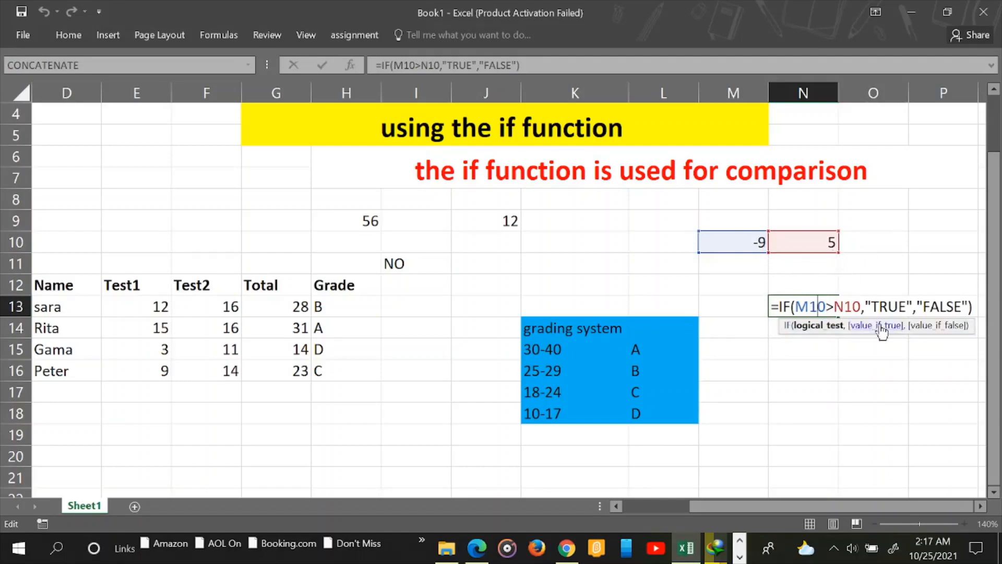
click(764, 366)
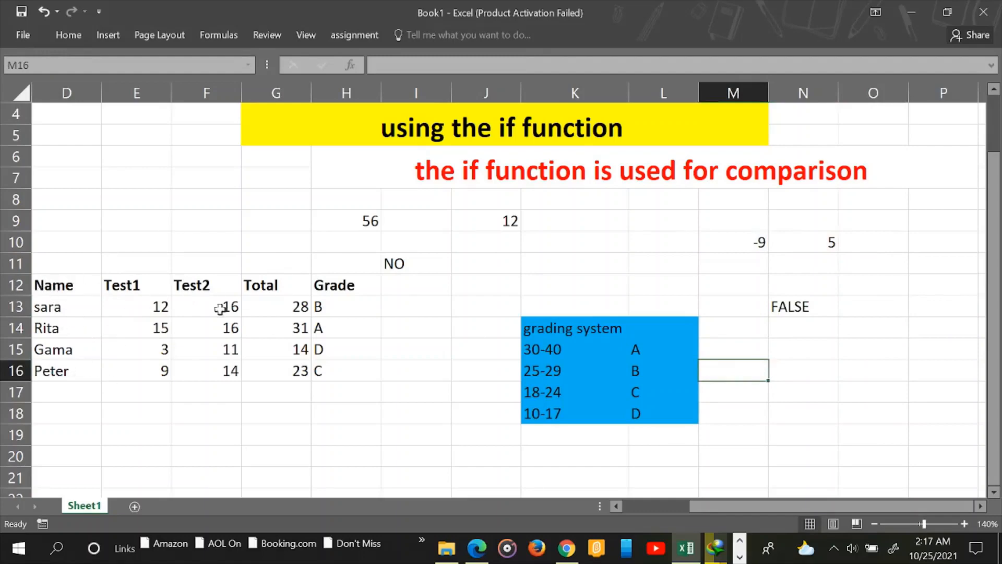
Point out the Test1, Test2 and Total column headings
click(126, 288)
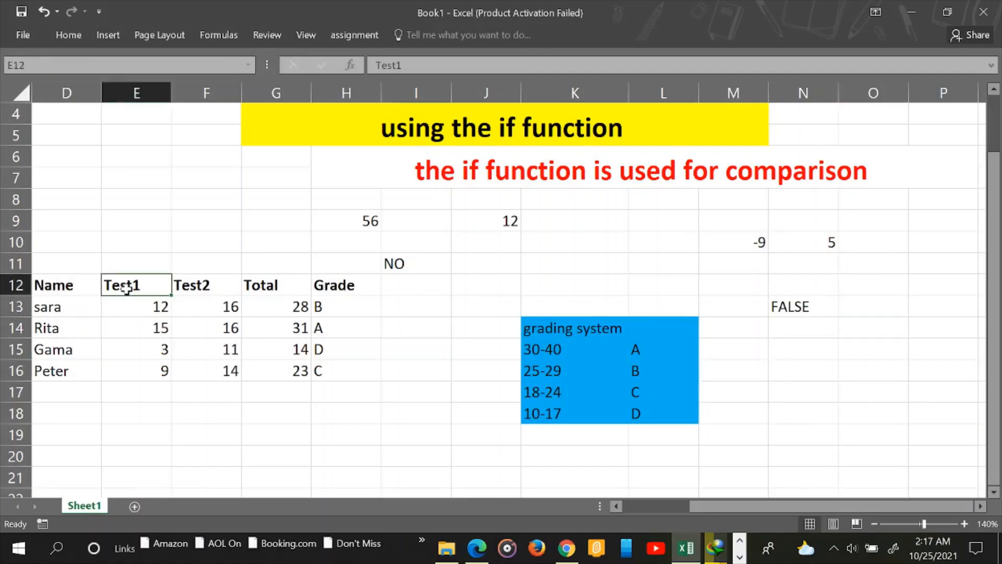
click(201, 286)
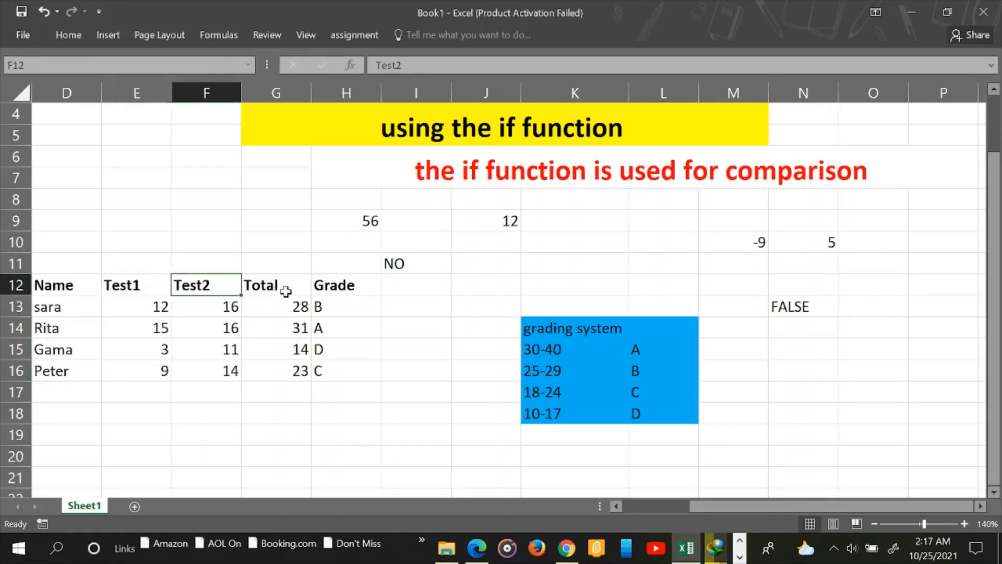
click(285, 288)
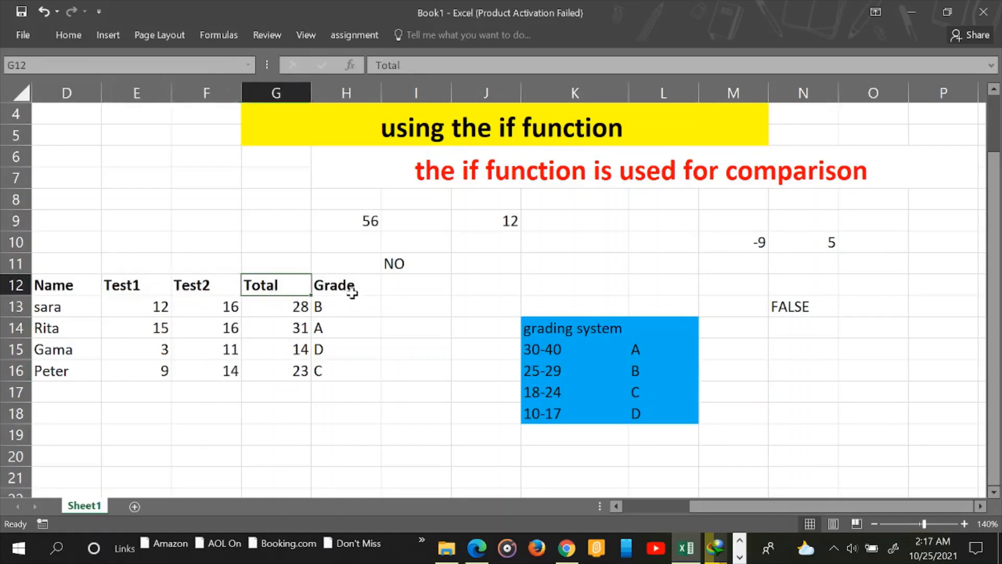
Delete the old grades B, A, D and C from H13:H16
drag(329, 308, 329, 374)
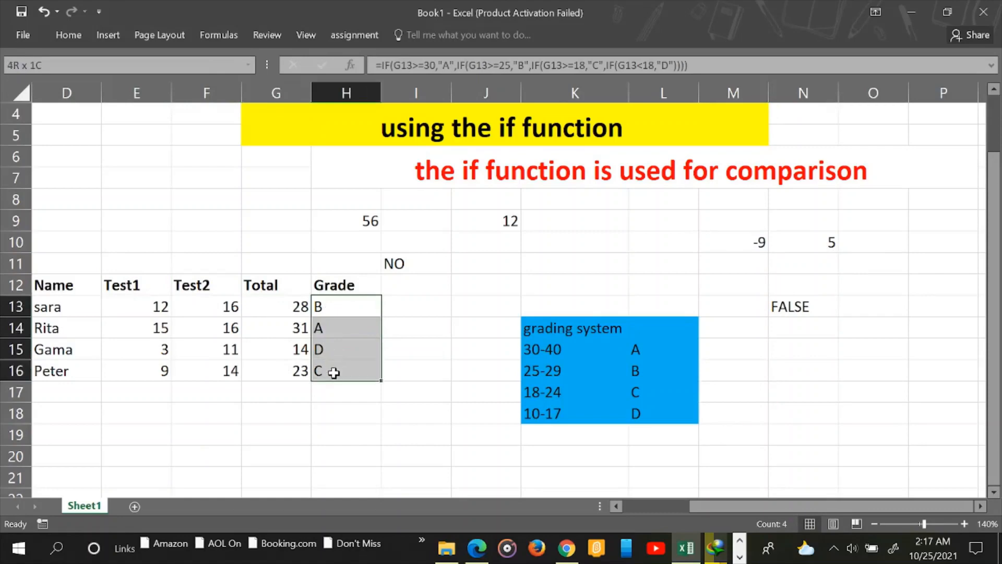
key(Delete)
click(412, 386)
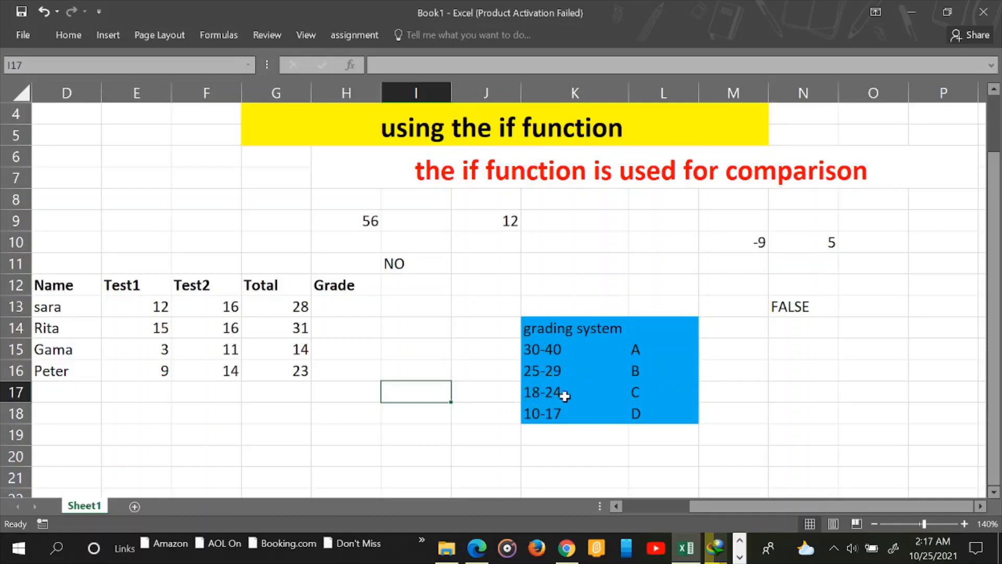
Start sara's H13 formula with =IF(G13>=30,"A", followed by a nested IF
click(333, 309)
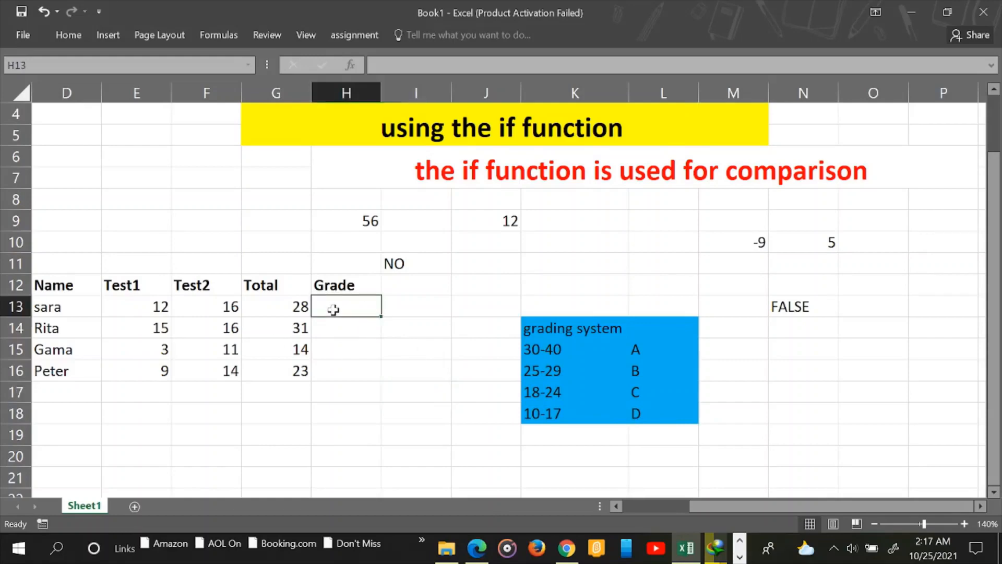
text(=)
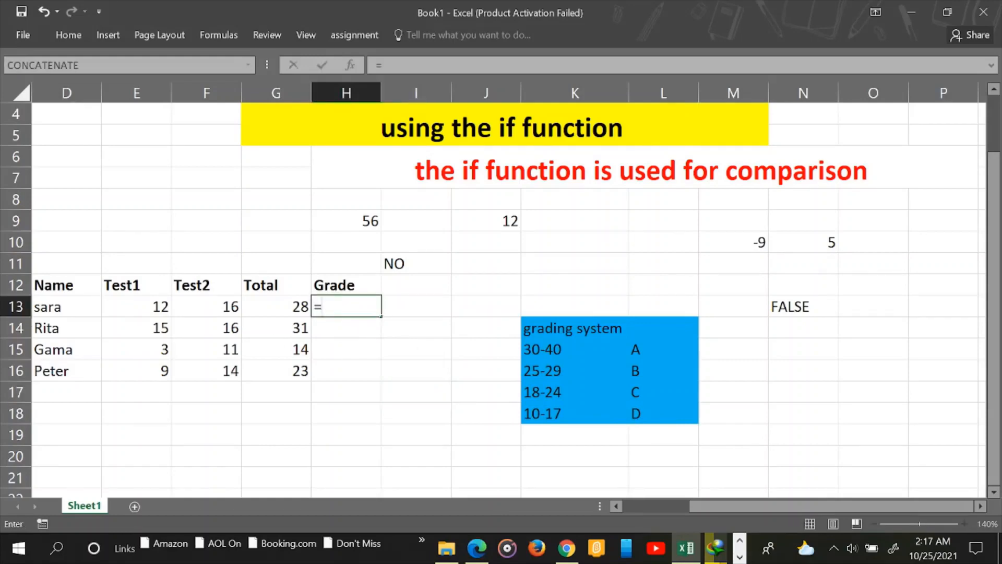
text(IF)
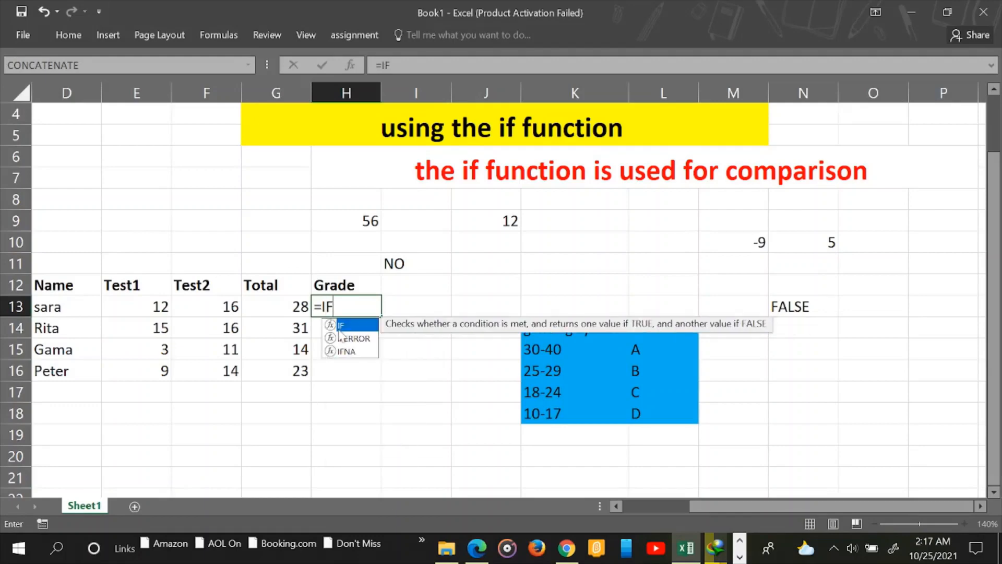
text(()
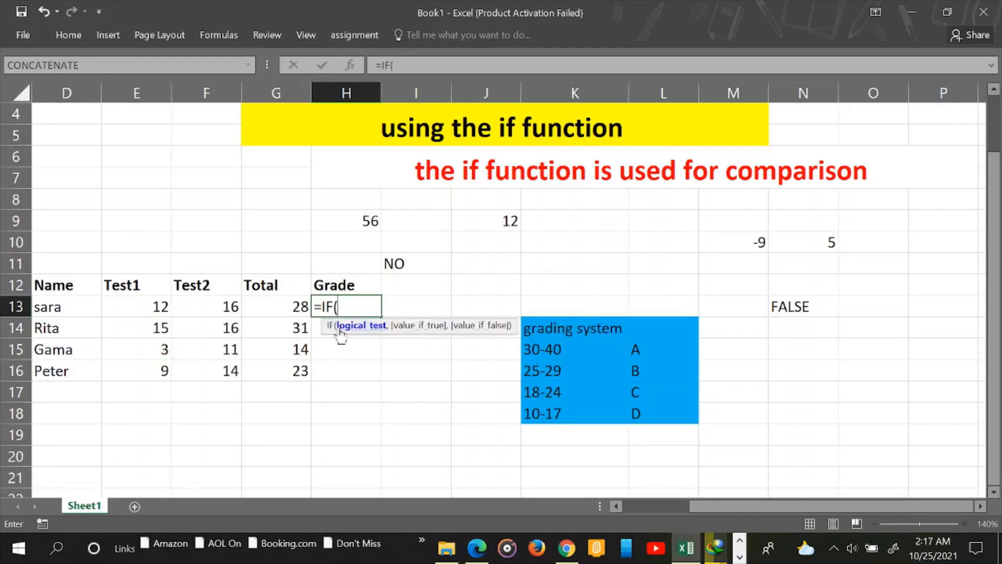
click(282, 308)
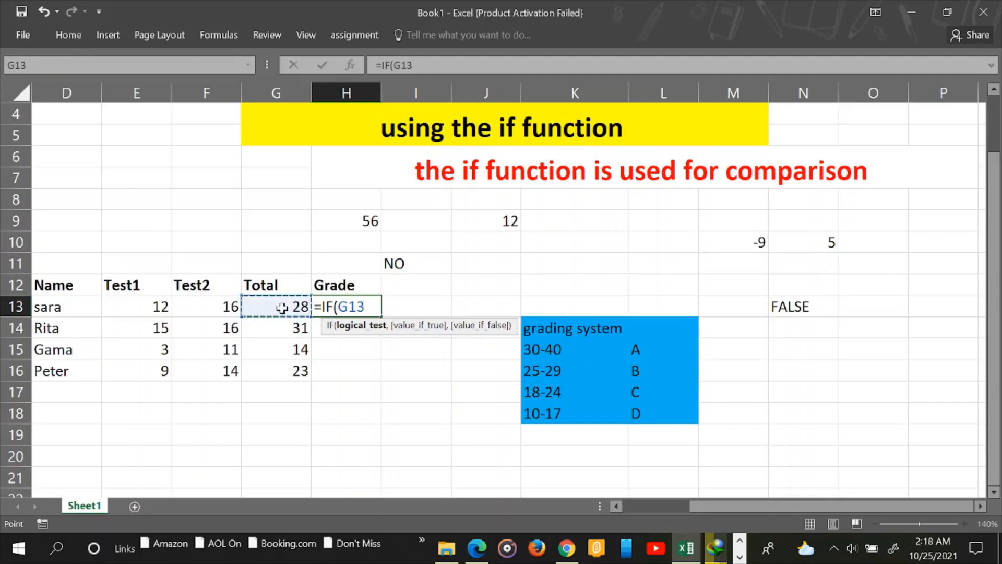
text(>=)
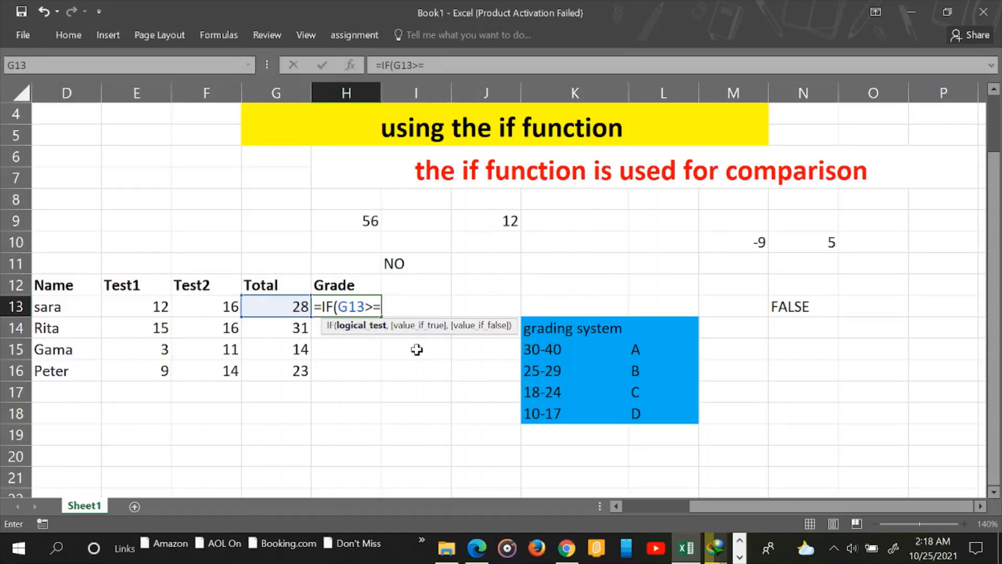
text(30,)
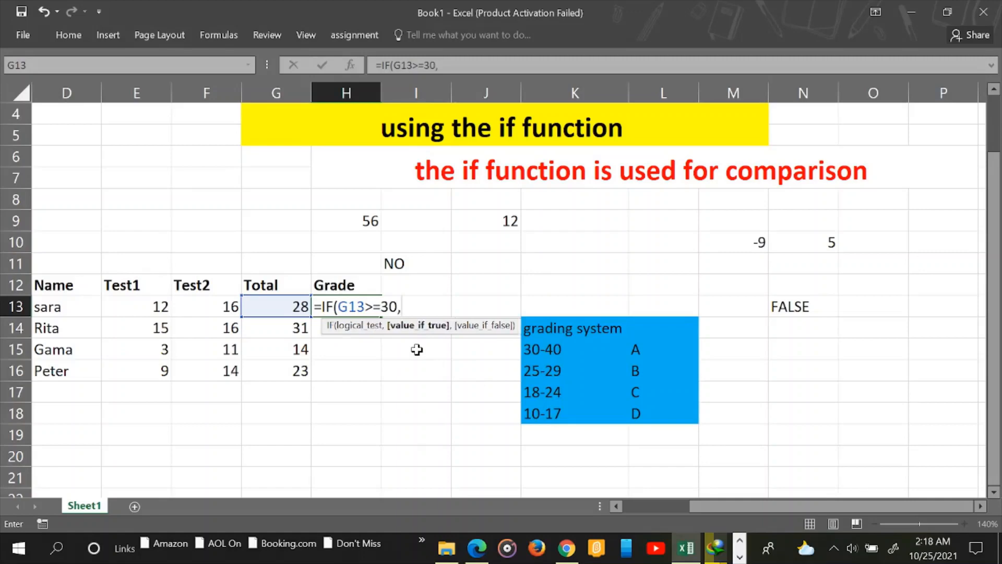
text("a)
key(BackSpace)
text(A",)
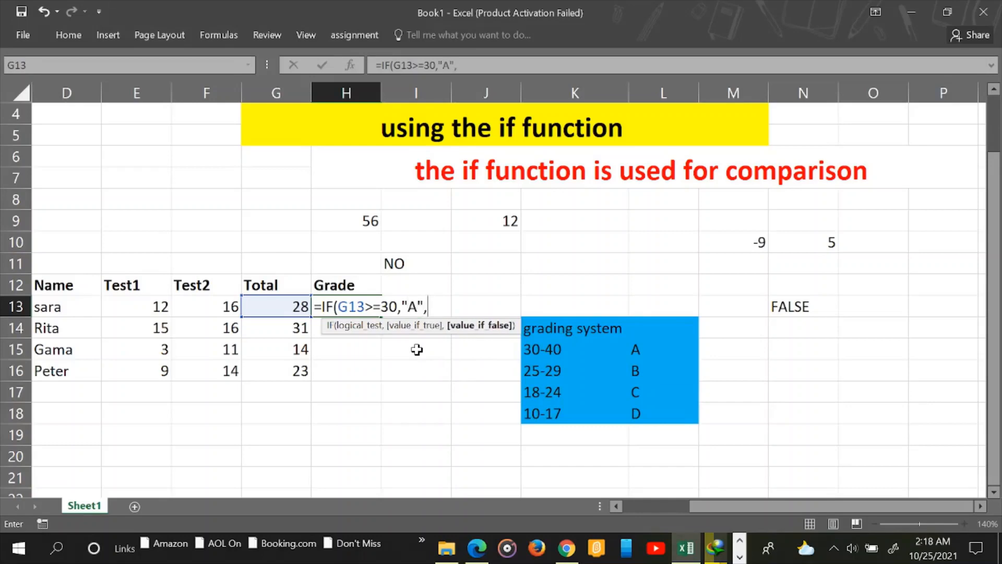
text(IF)
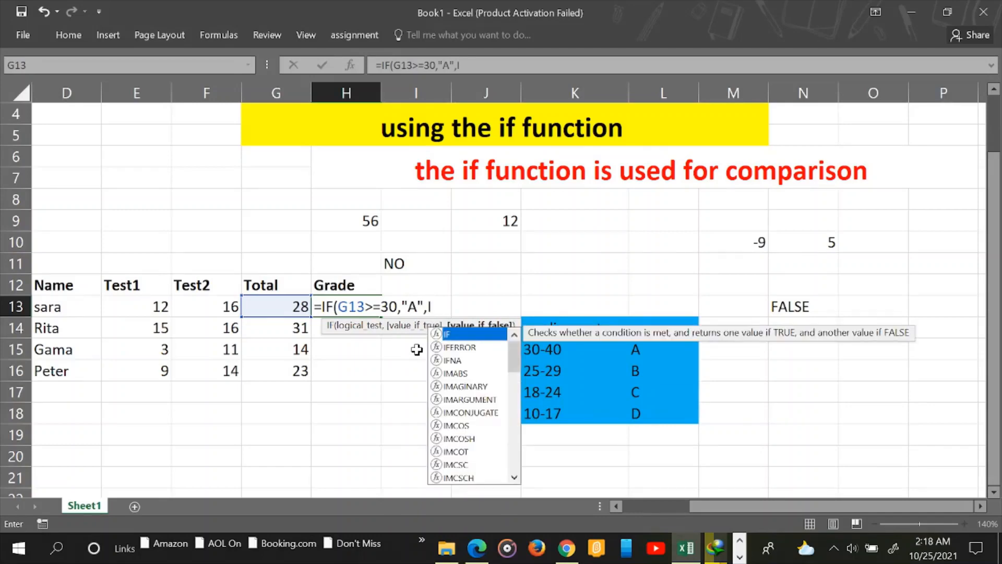
text(()
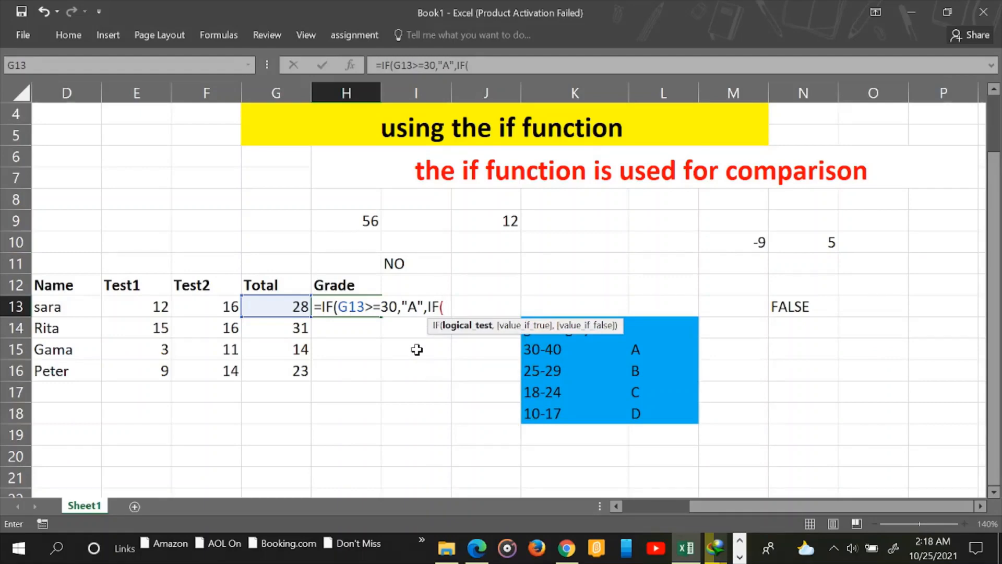
Add the G13>=25 test returning "B" and open the next IF on G13
text(G13)
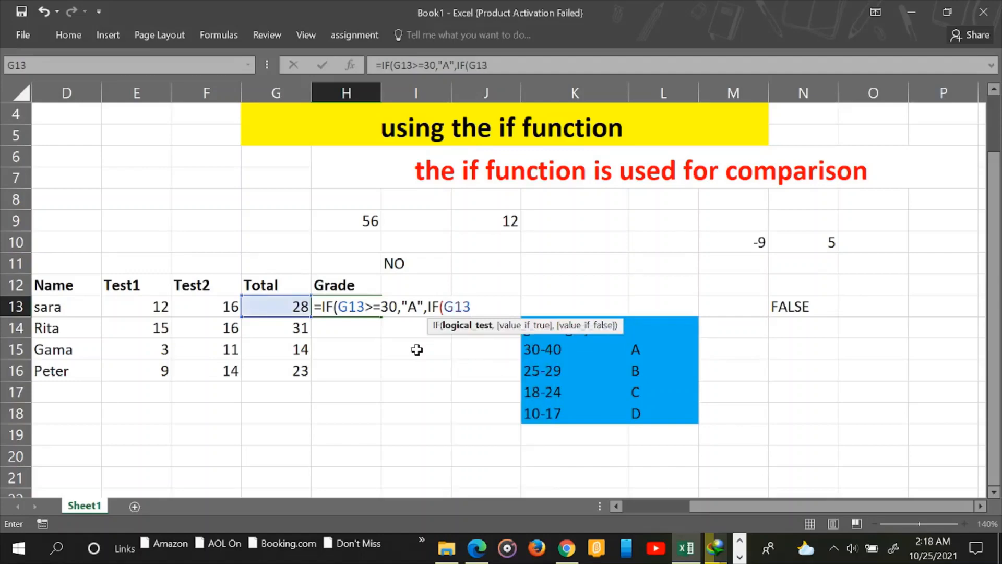
text(>=25)
text(,)
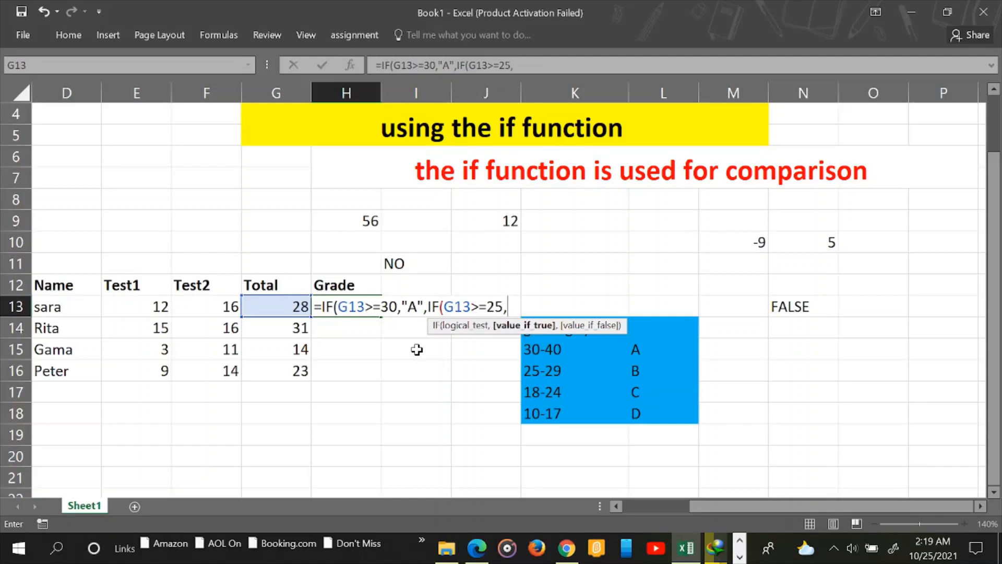
text("B",)
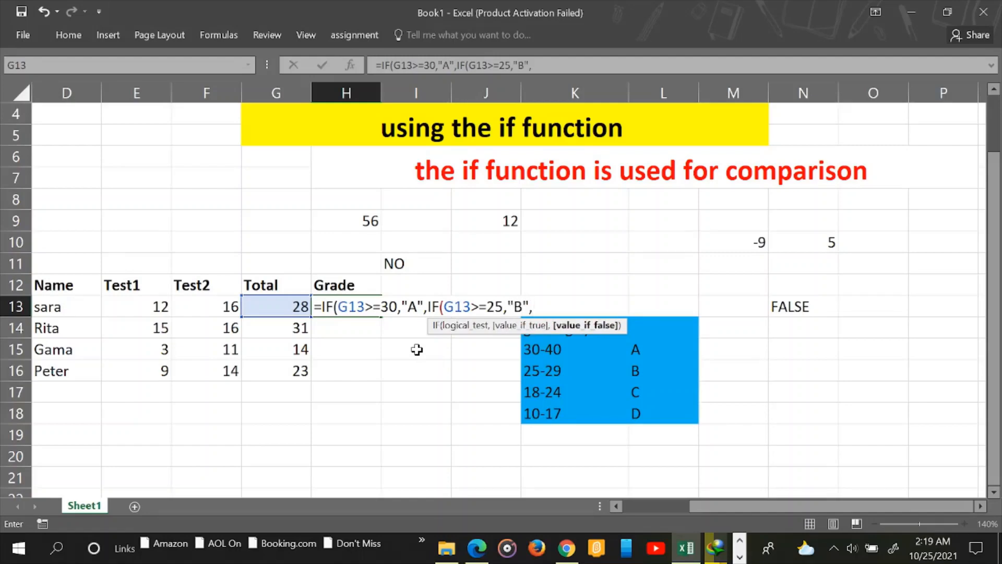
text(IF)
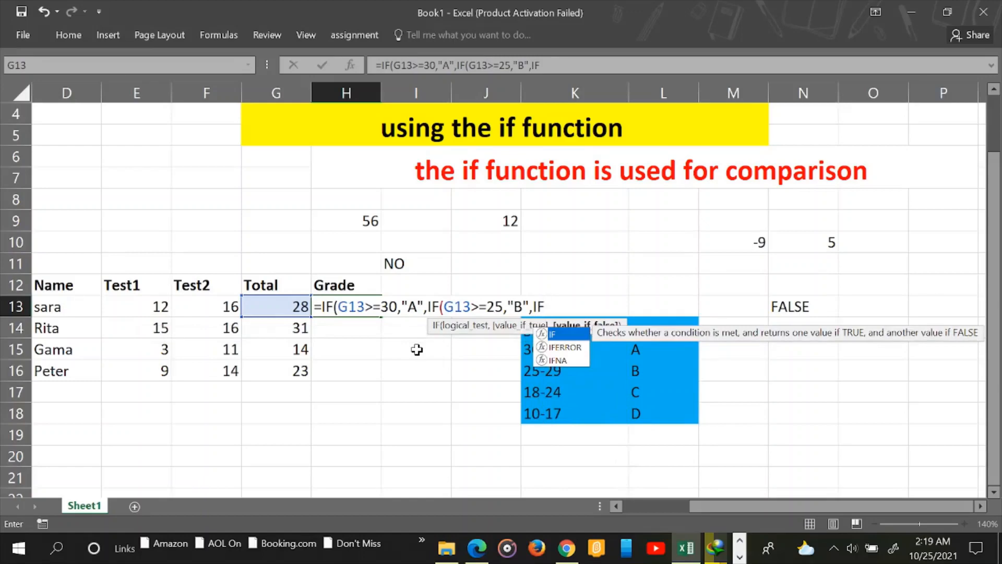
text((G)
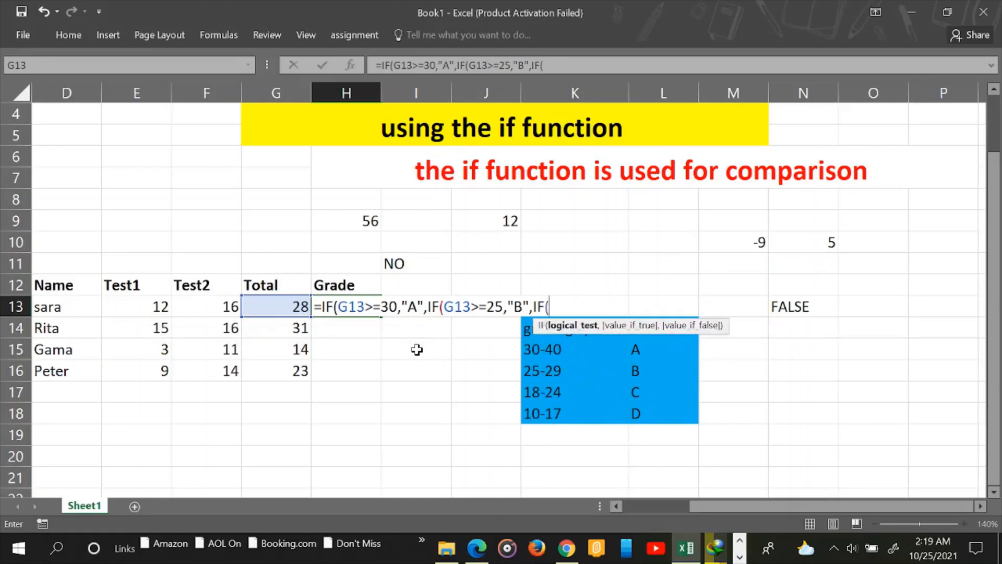
text(13)
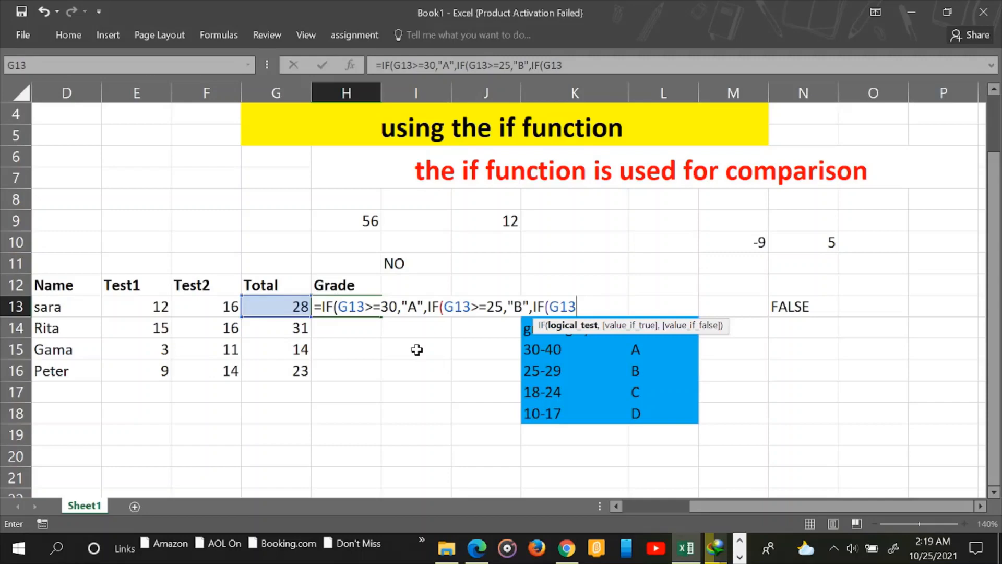
Add the >=18 test returning "C" and start a fourth IF on G13
text(>=18,)
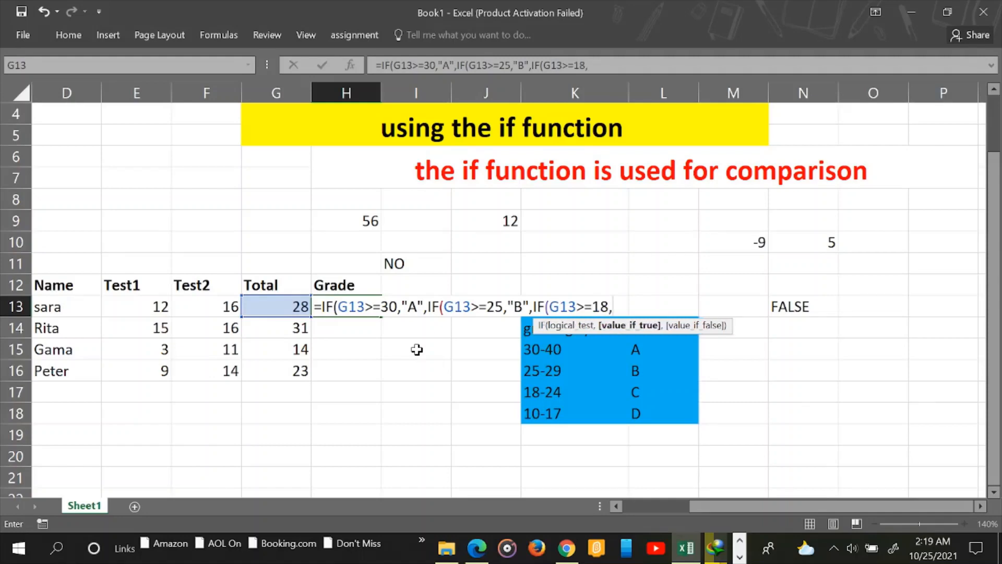
text("C",)
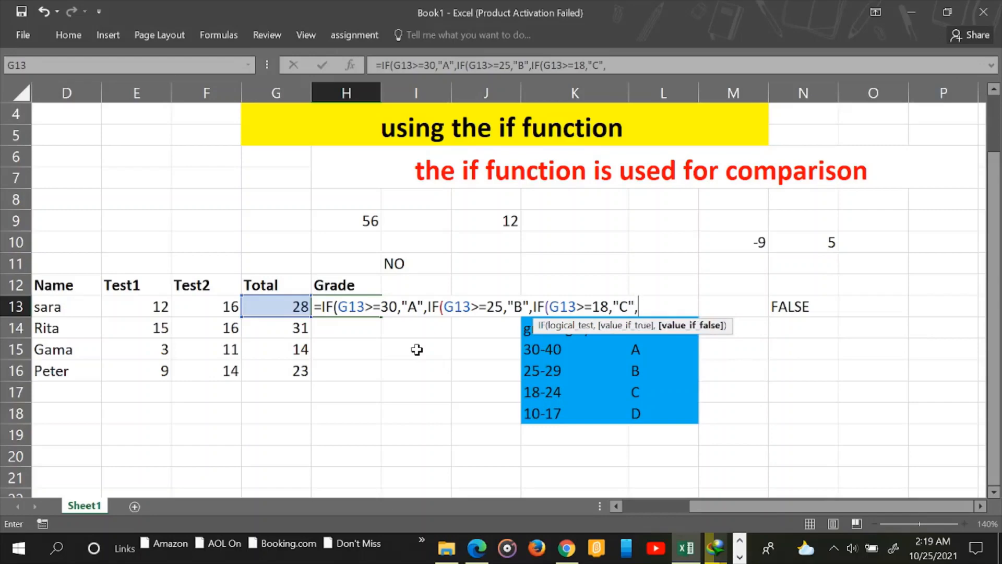
text(IF)
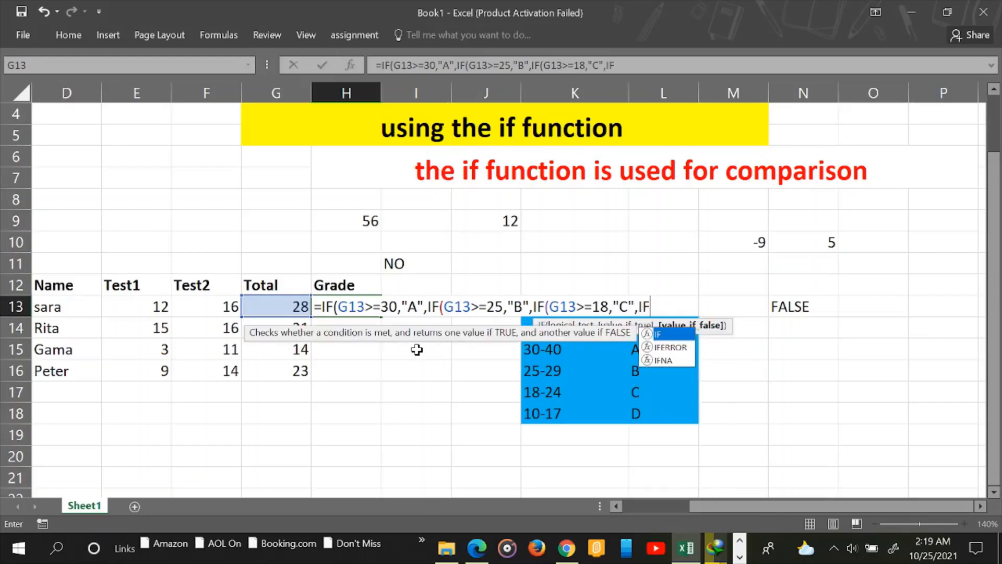
text((G)
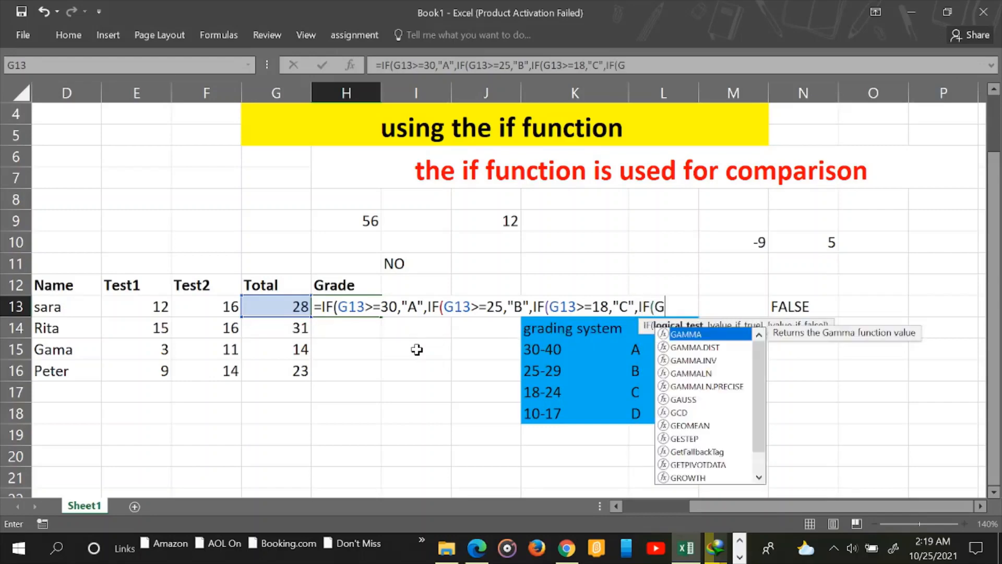
text(13)
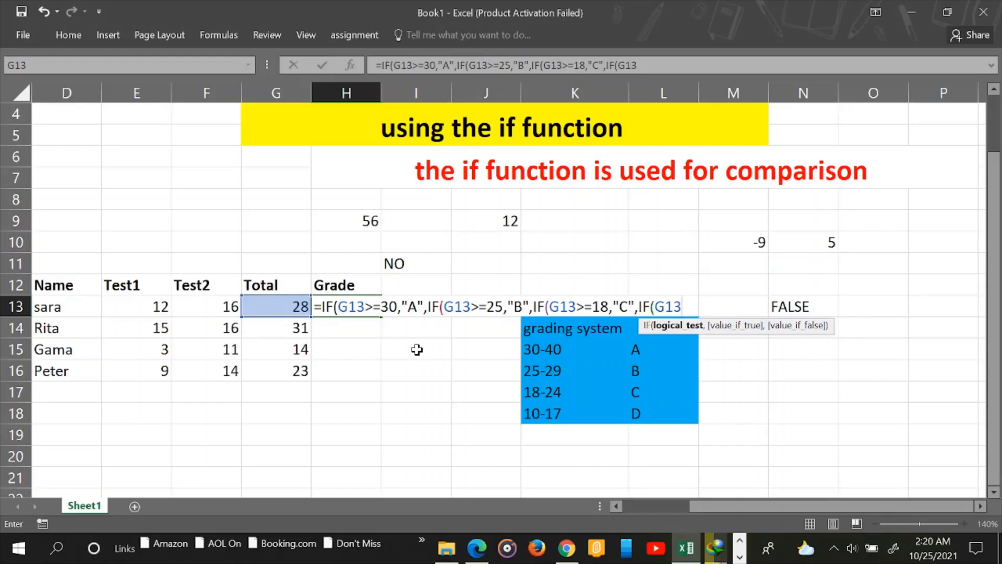
Type the <18 test for the last branch, removing a mistyped lowercase d
text(<18)
text(,)
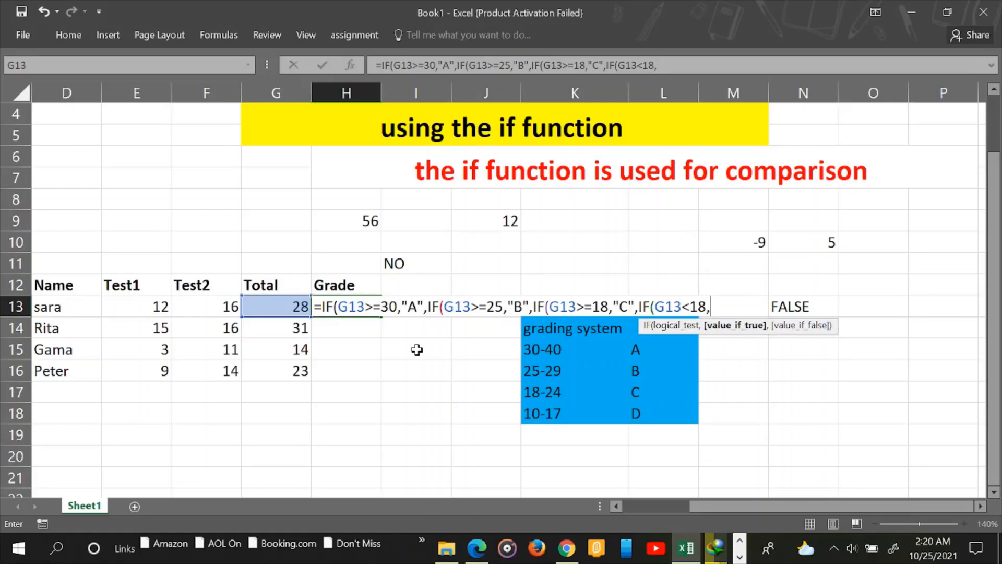
text("d)
key(BackSpace)
Finish the final branch with "D")) so Totals below 18 get D
text(D"))
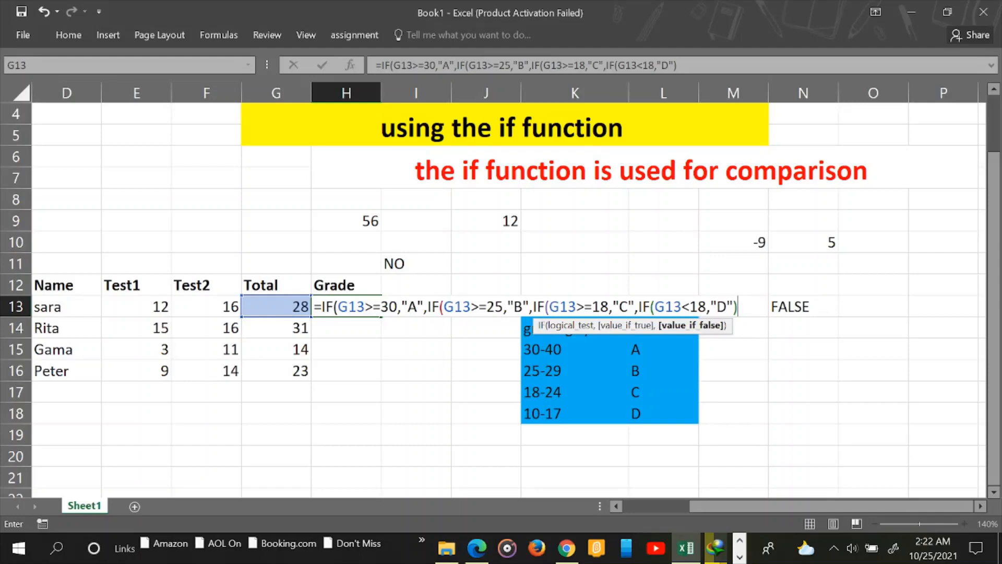
Close H13's nested IF with four parentheses so it returns B for the Total of 28
key(BackSpace)
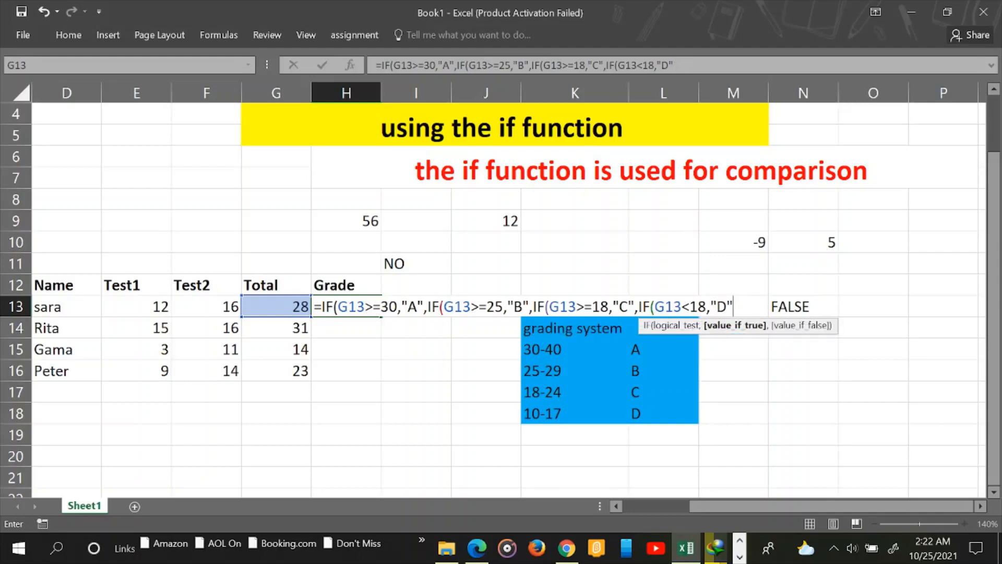
text()))))
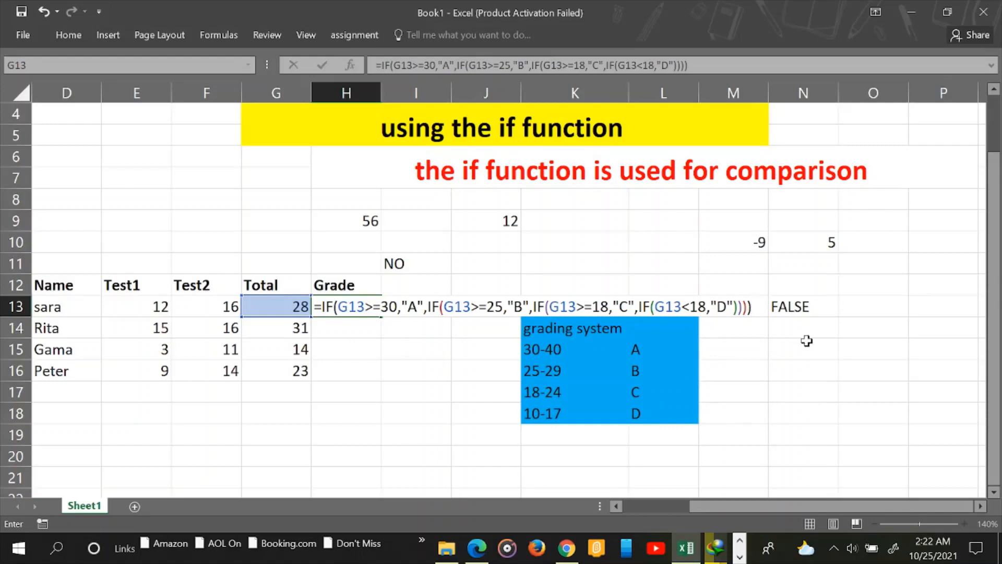
key(Return)
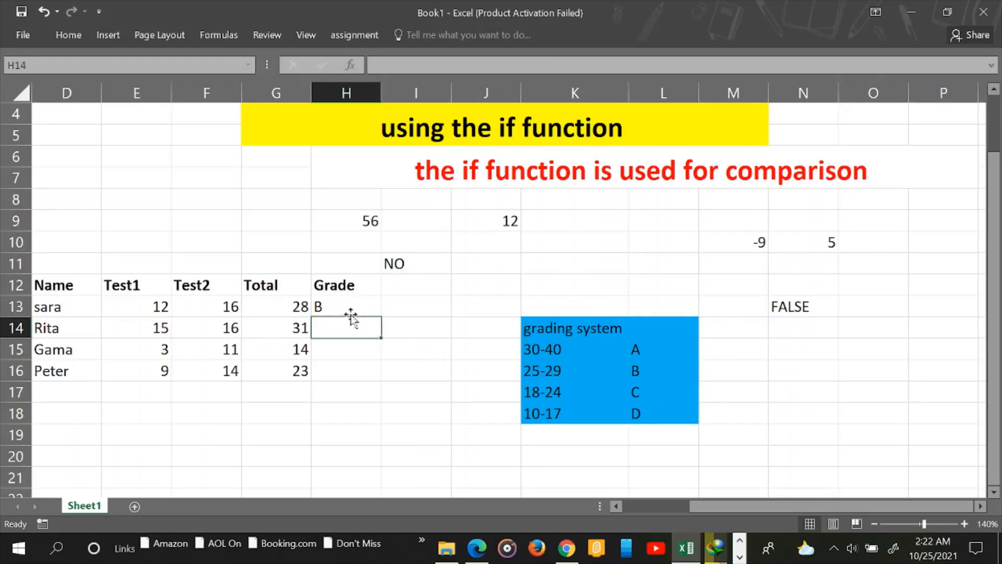
Fill the H13 grade formula down to H16, giving the remaining students A, D and C
click(324, 305)
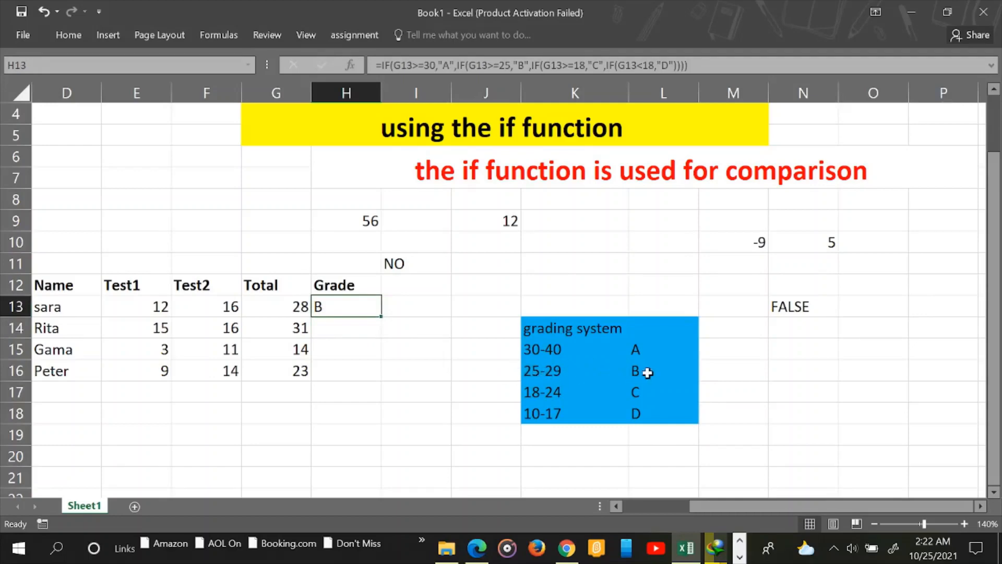
double_click(383, 317)
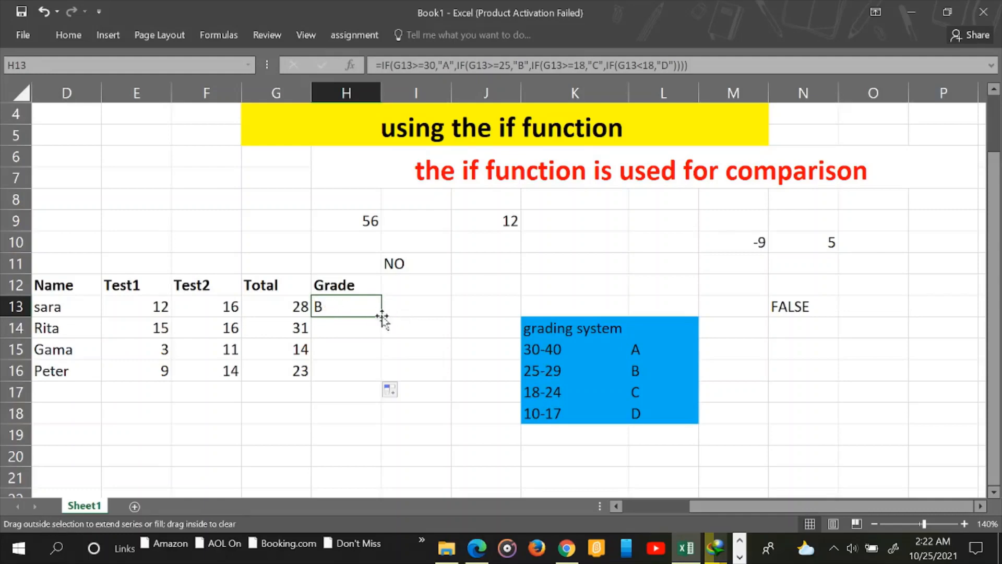
click(275, 328)
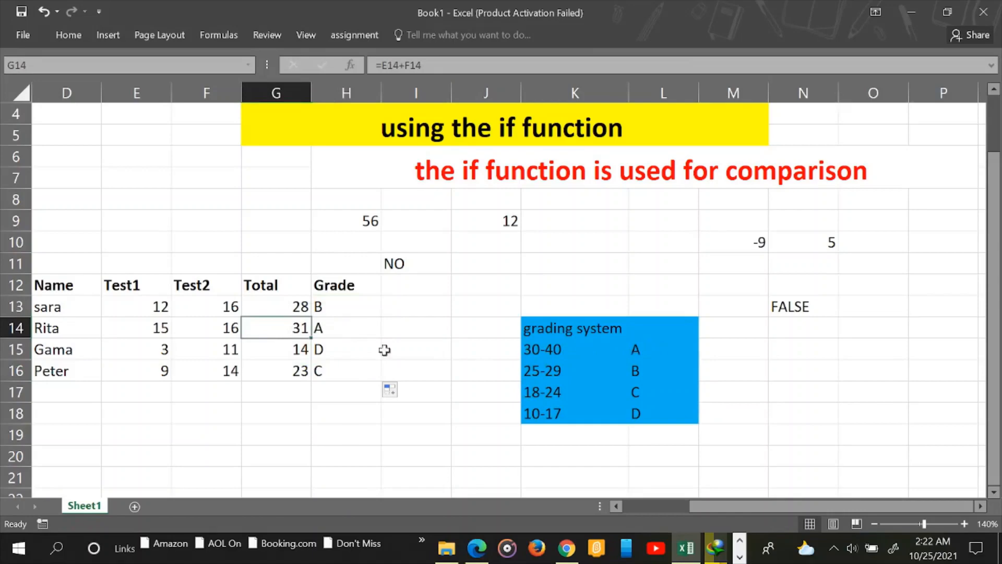
click(278, 350)
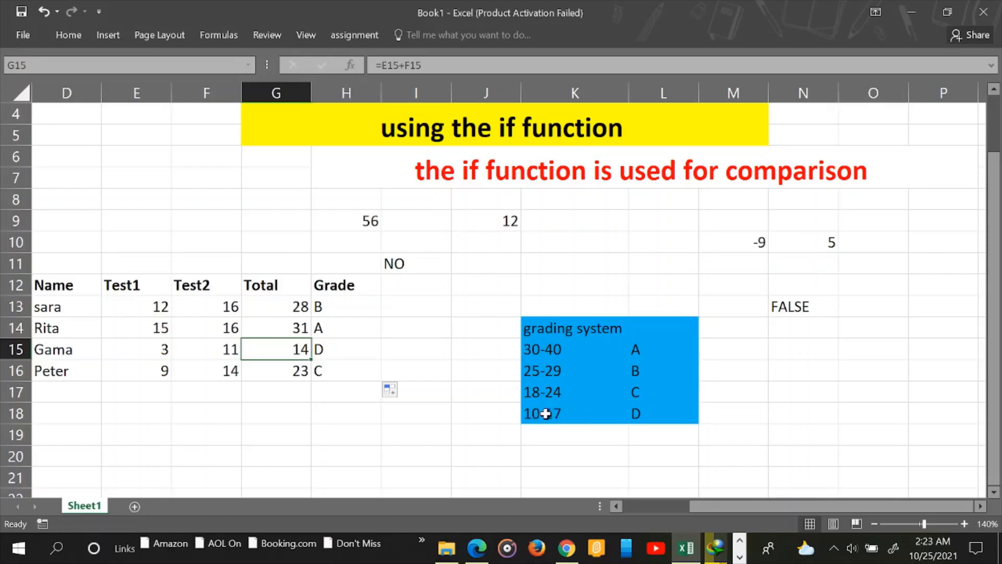
click(330, 350)
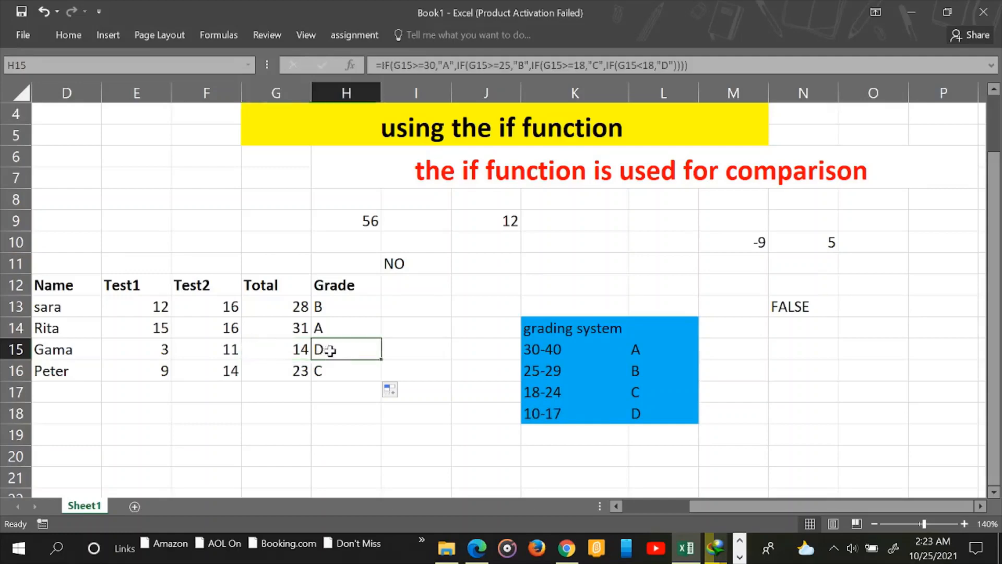
click(298, 371)
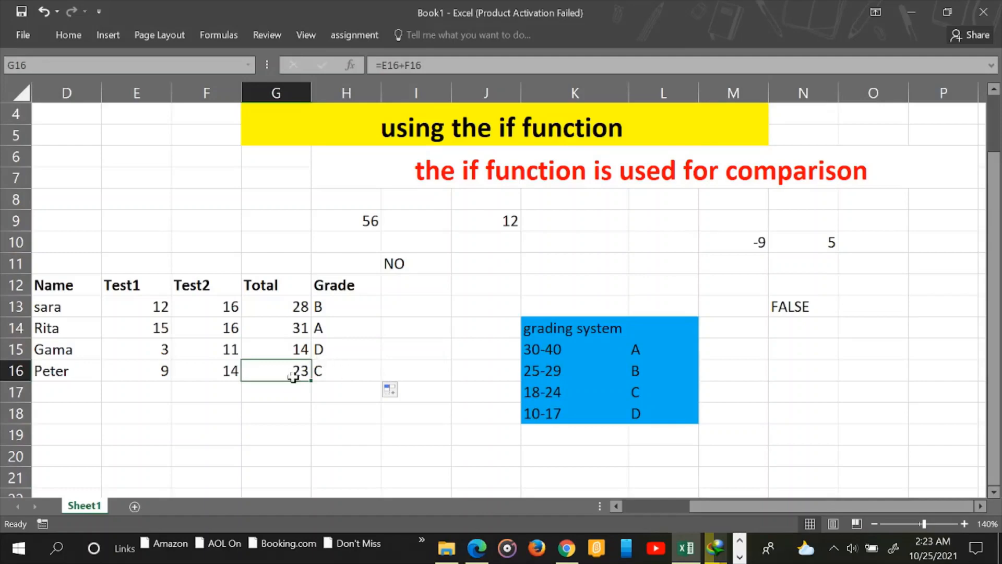
click(413, 350)
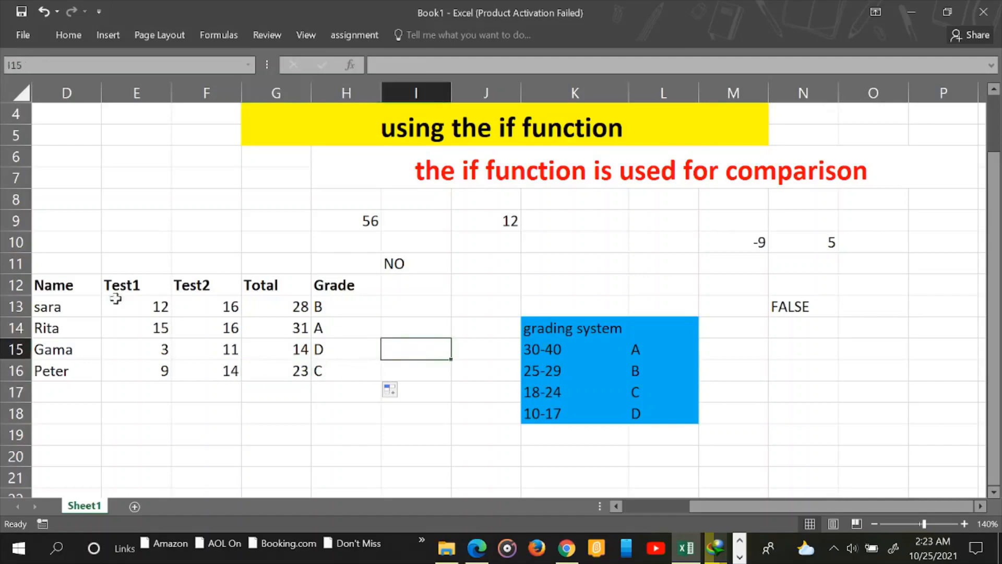